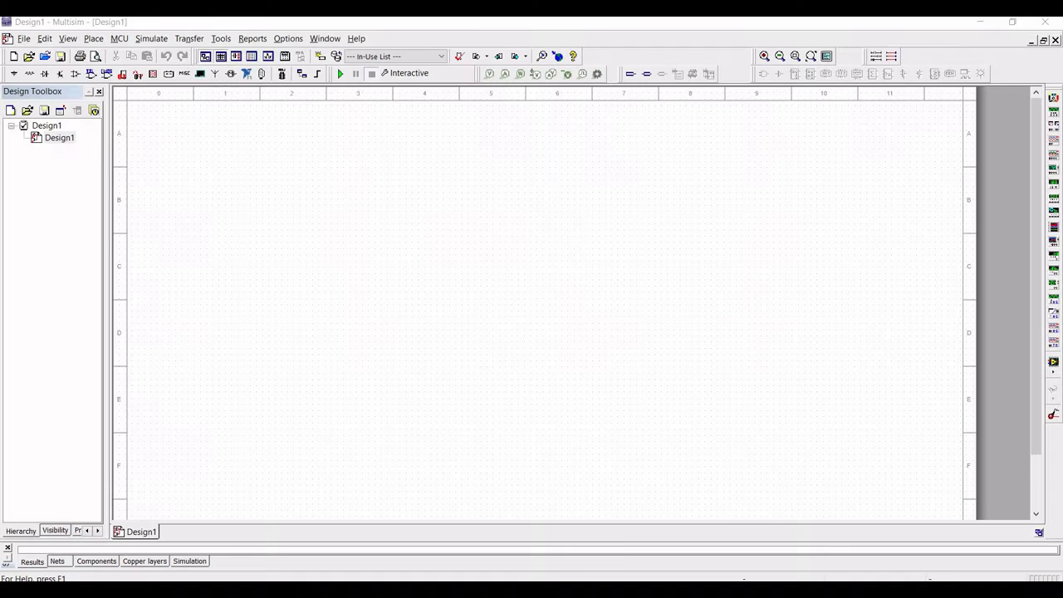
Place a 2N2222A transistor from the Transistors group in the middle of the schematic
{"action": "left_click", "coordinate": [61, 75]}
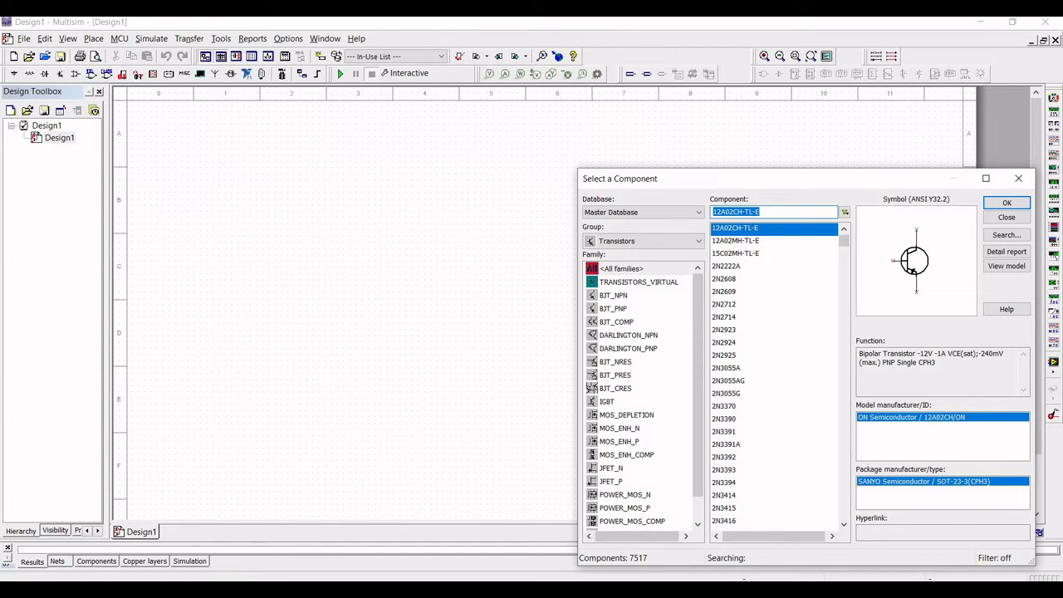
{"action": "type", "text": "2n"}
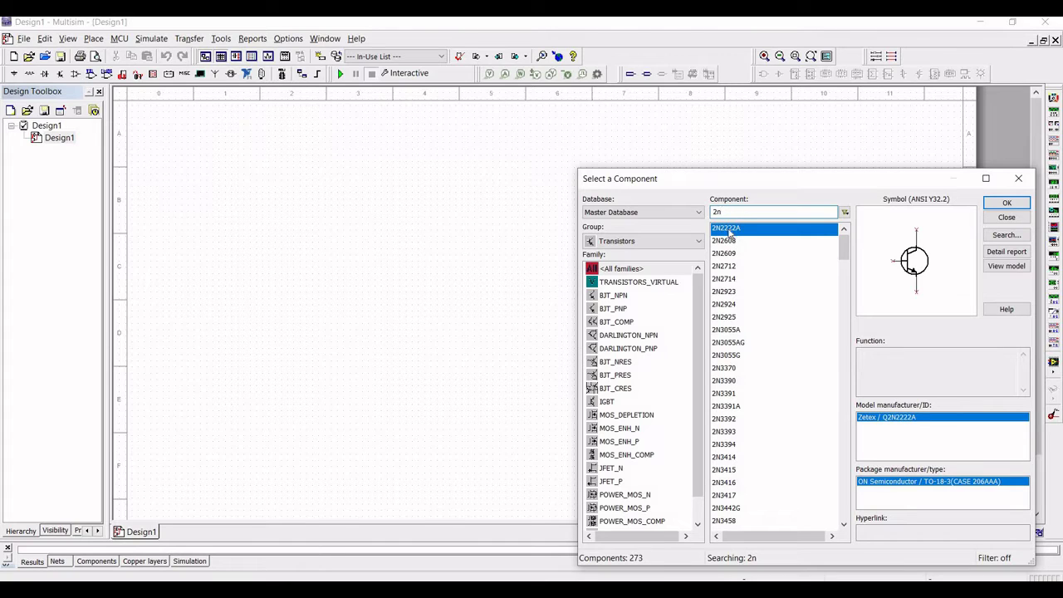
{"action": "left_click", "coordinate": [1006, 203]}
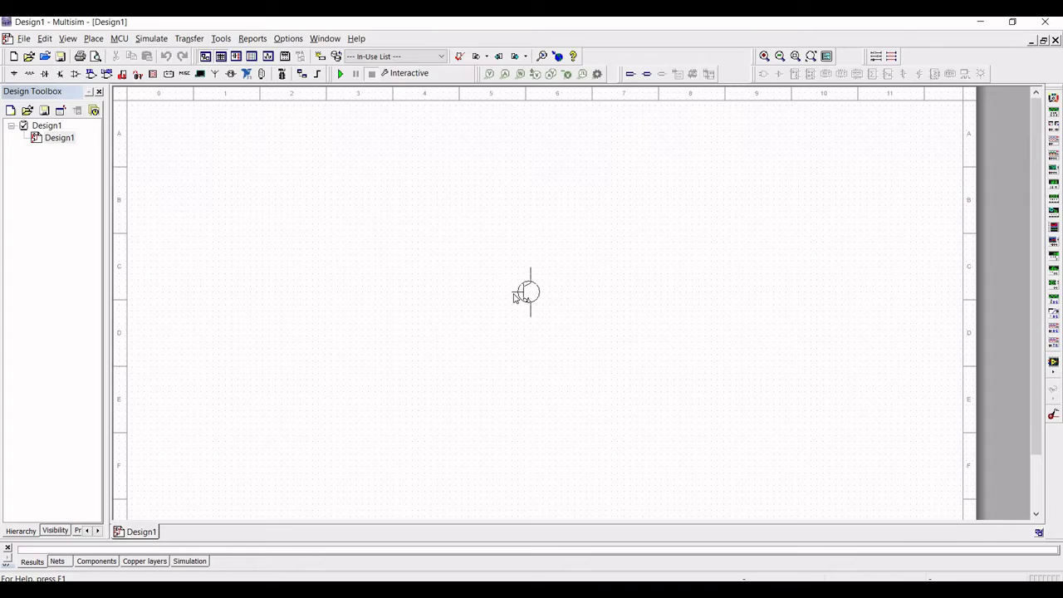
{"action": "left_click", "coordinate": [514, 295]}
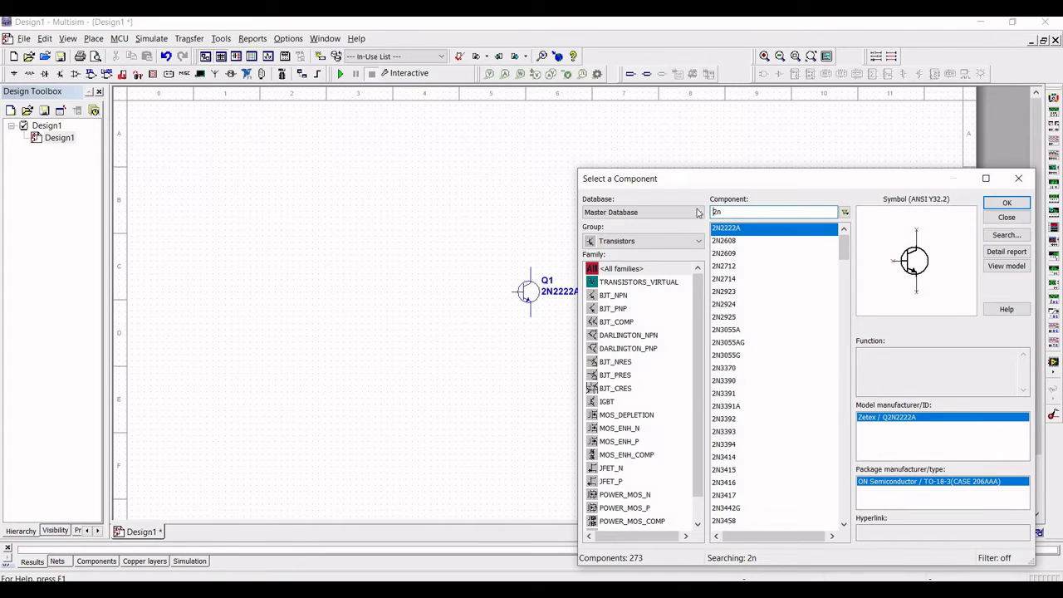
Place a 100k resistor from the Basic group, rotated vertically, above and to the left of transistor Q1
{"action": "left_click", "coordinate": [646, 248]}
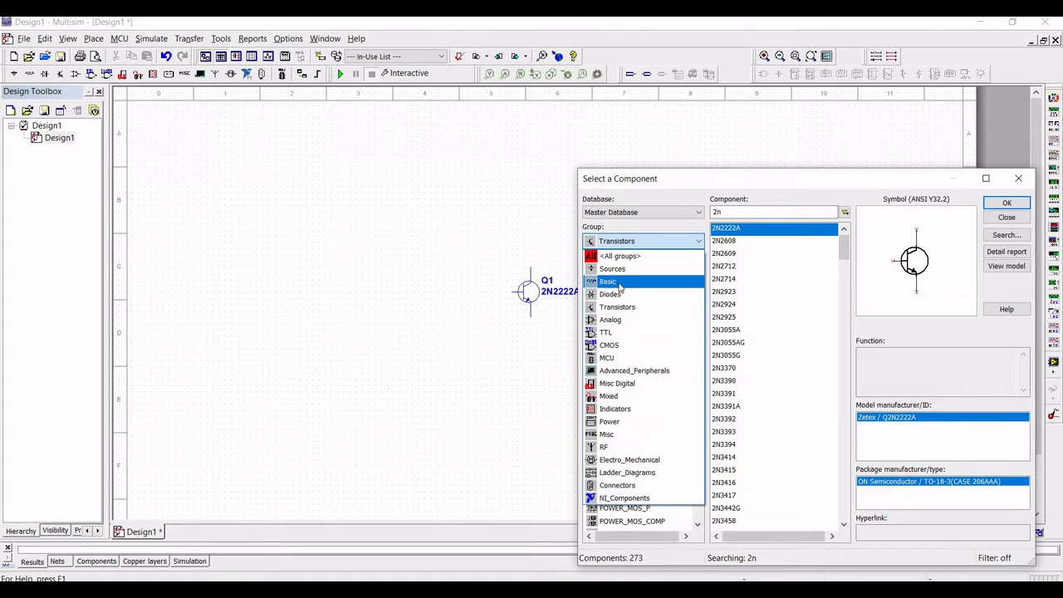
{"action": "left_click", "coordinate": [619, 282]}
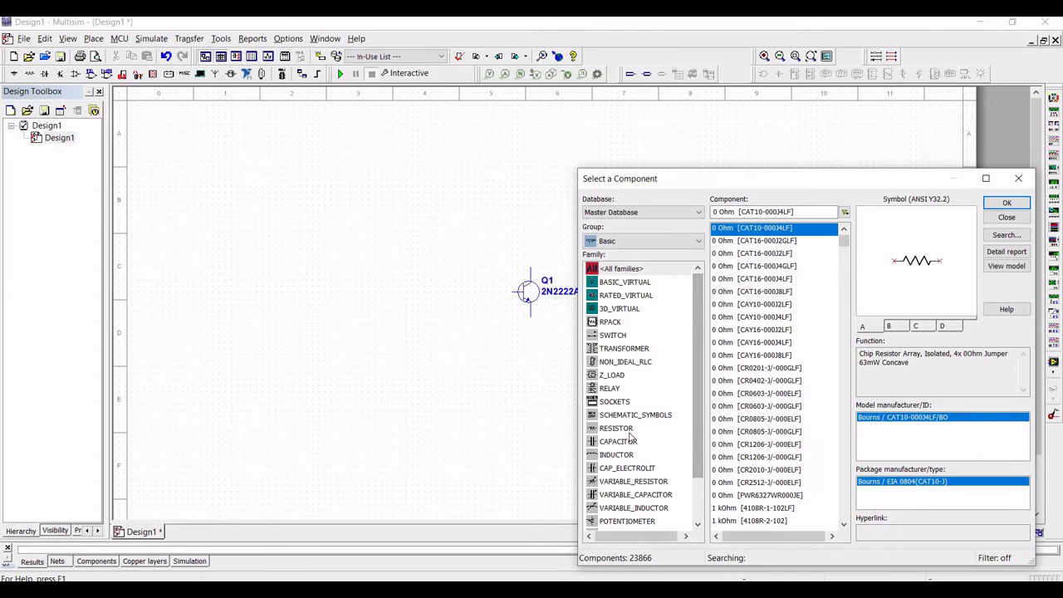
{"action": "left_click", "coordinate": [627, 429]}
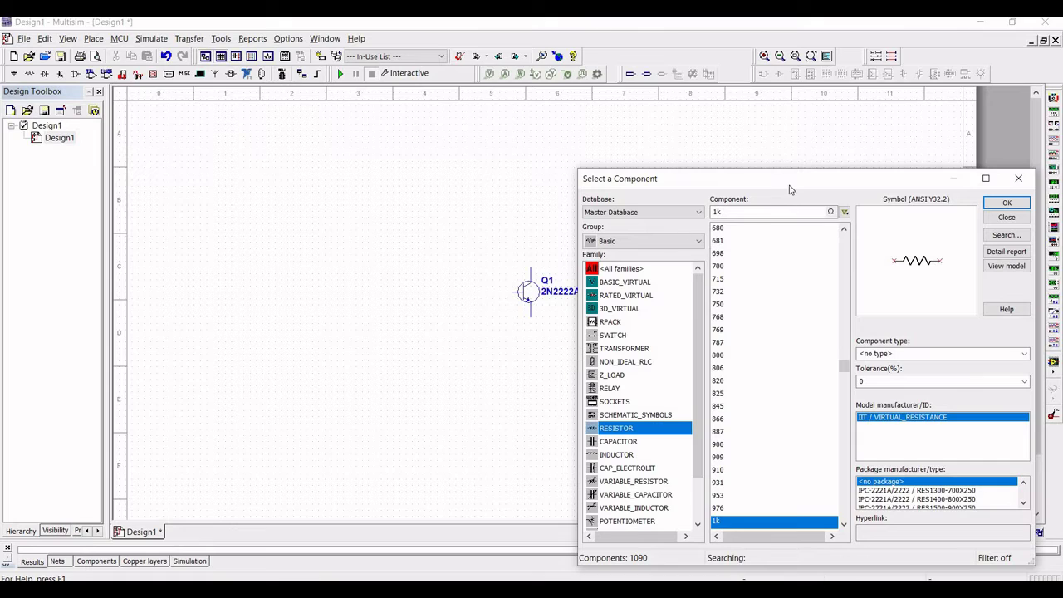
{"action": "left_click_drag", "start_coordinate": [793, 182], "coordinate": [815, 142]}
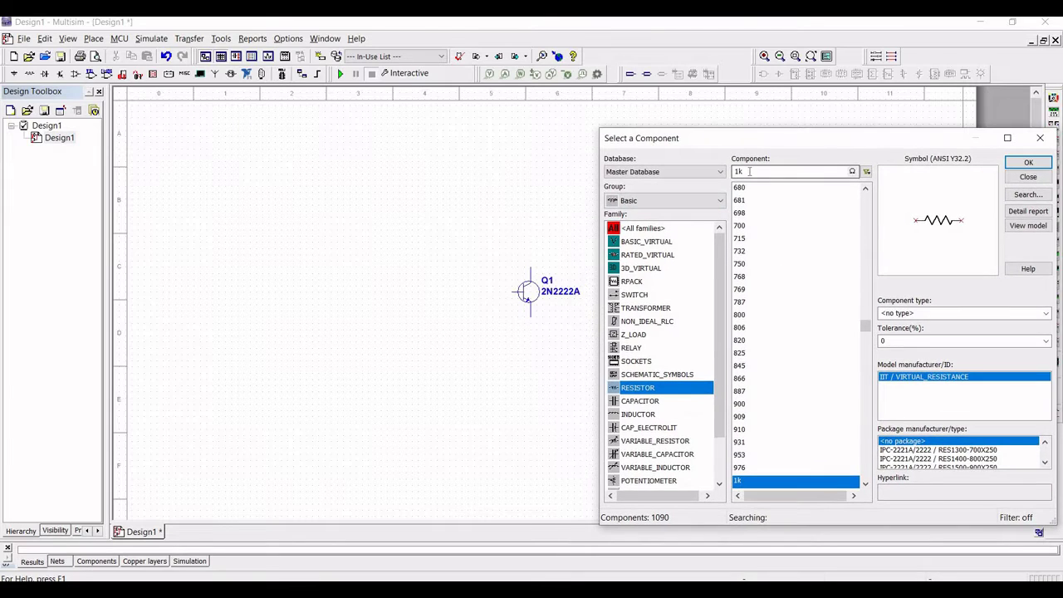
{"action": "left_click", "coordinate": [750, 172]}
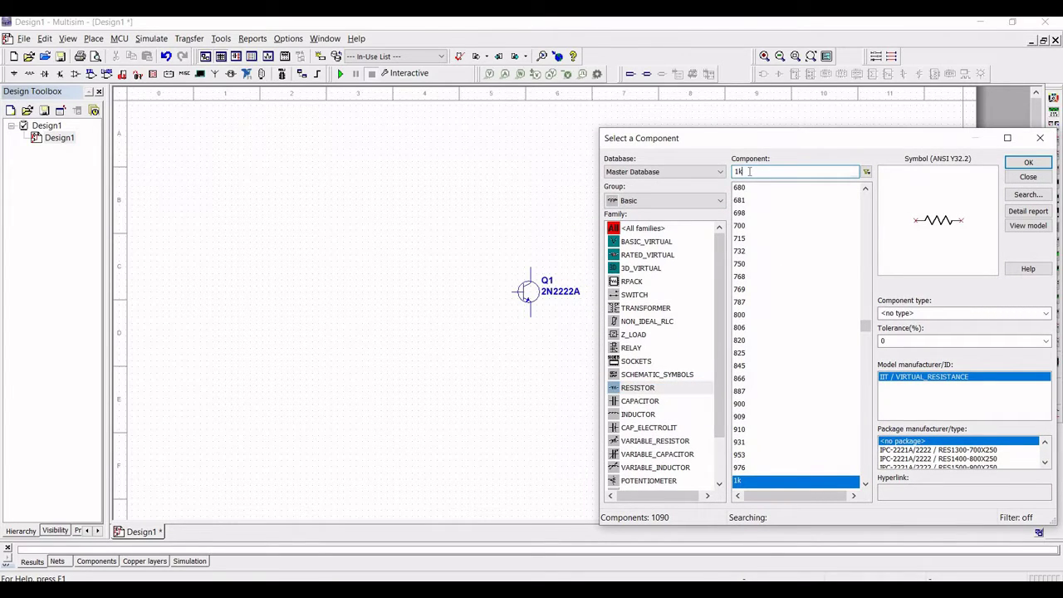
{"action": "type", "text": "11"}
{"action": "key", "text": "BackSpace"}
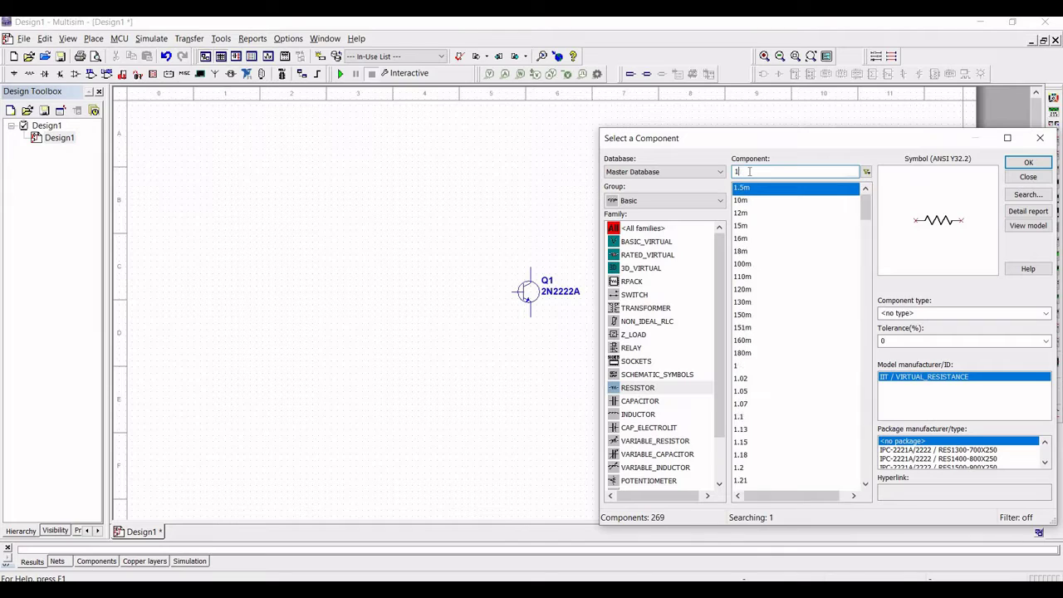
{"action": "type", "text": "00"}
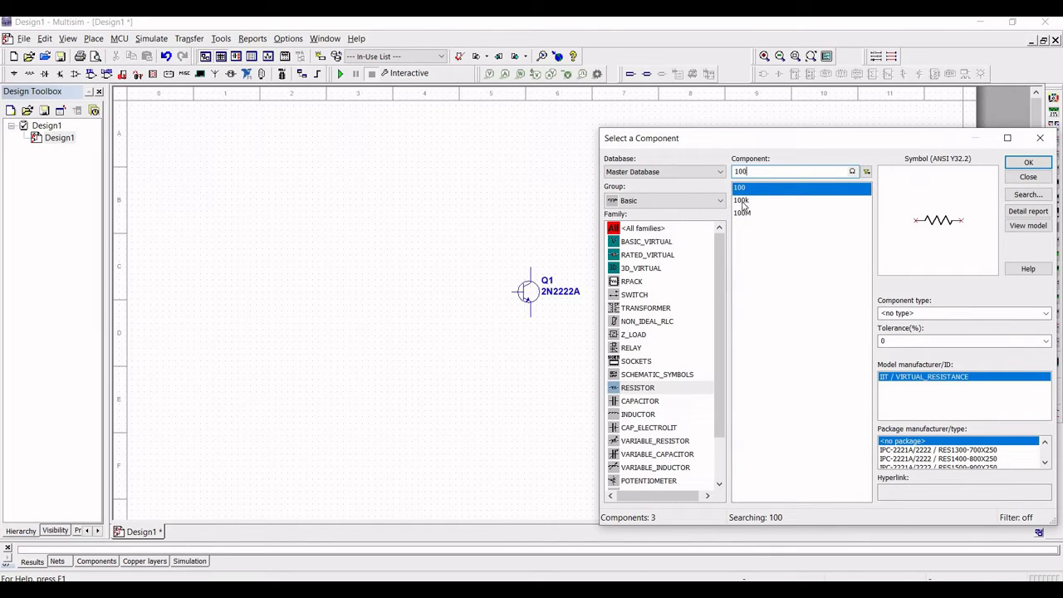
{"action": "left_click", "coordinate": [742, 201]}
{"action": "left_click", "coordinate": [1026, 163]}
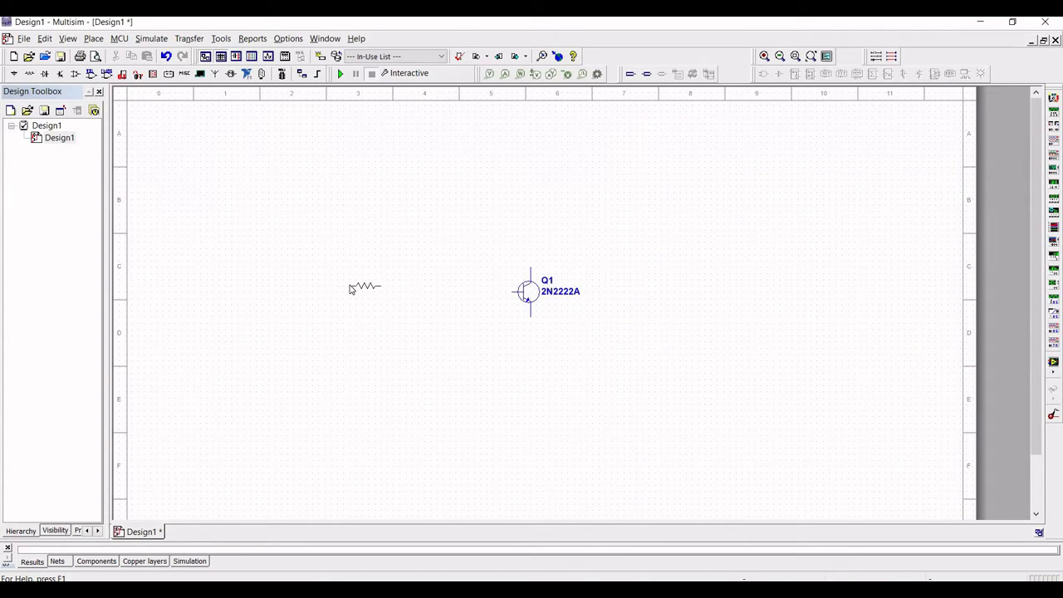
{"action": "key", "text": "ctrl+r"}
{"action": "left_click", "coordinate": [375, 210]}
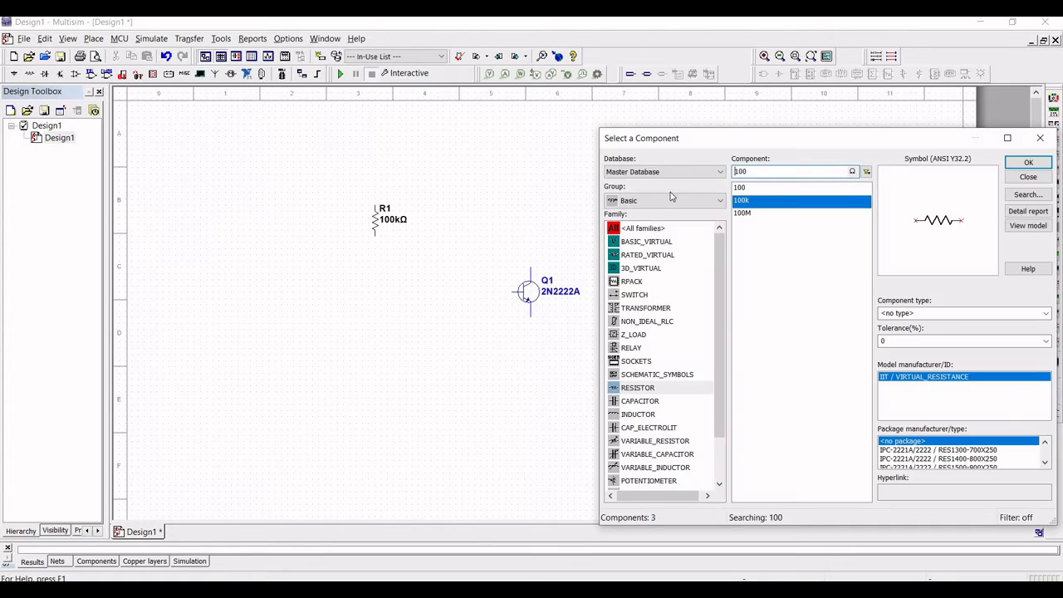
Place a vertical 22k resistor directly below R1, lower than transistor Q1
{"action": "left_click", "coordinate": [758, 166]}
{"action": "key", "text": "BackSpace"}
{"action": "key", "text": "BackSpace"}
{"action": "key", "text": "BackSpace"}
{"action": "type", "text": "22"}
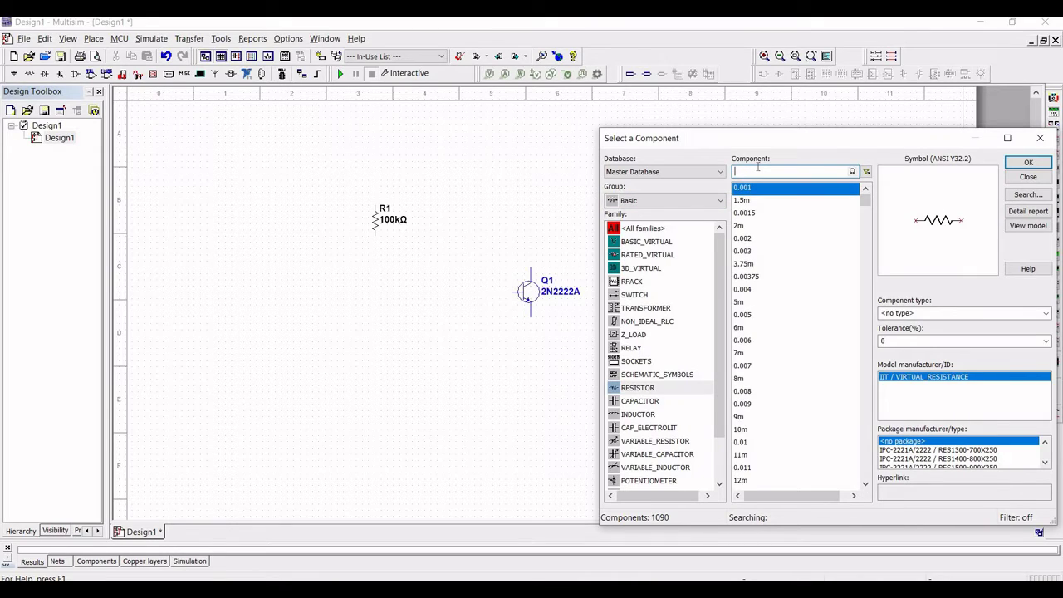
{"action": "type", "text": "k"}
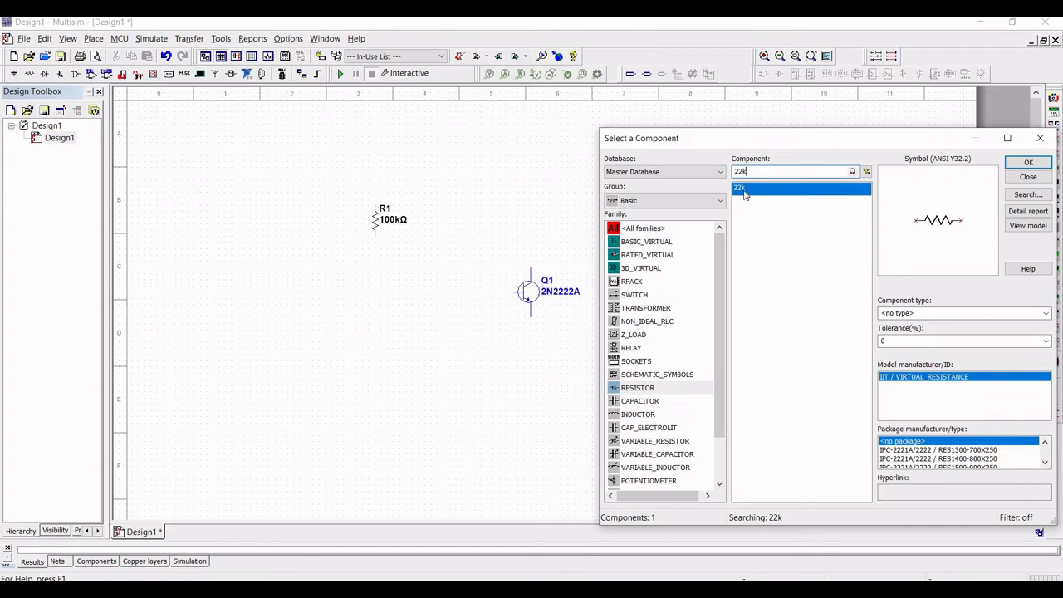
{"action": "key", "text": "Return"}
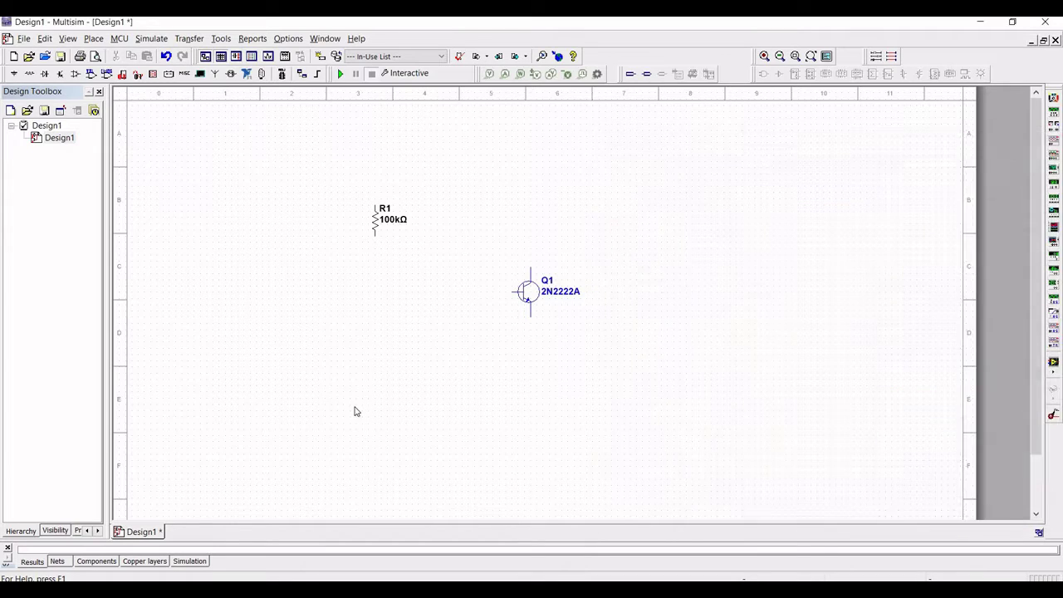
{"action": "key", "text": "ctrl+r"}
{"action": "left_click", "coordinate": [378, 423]}
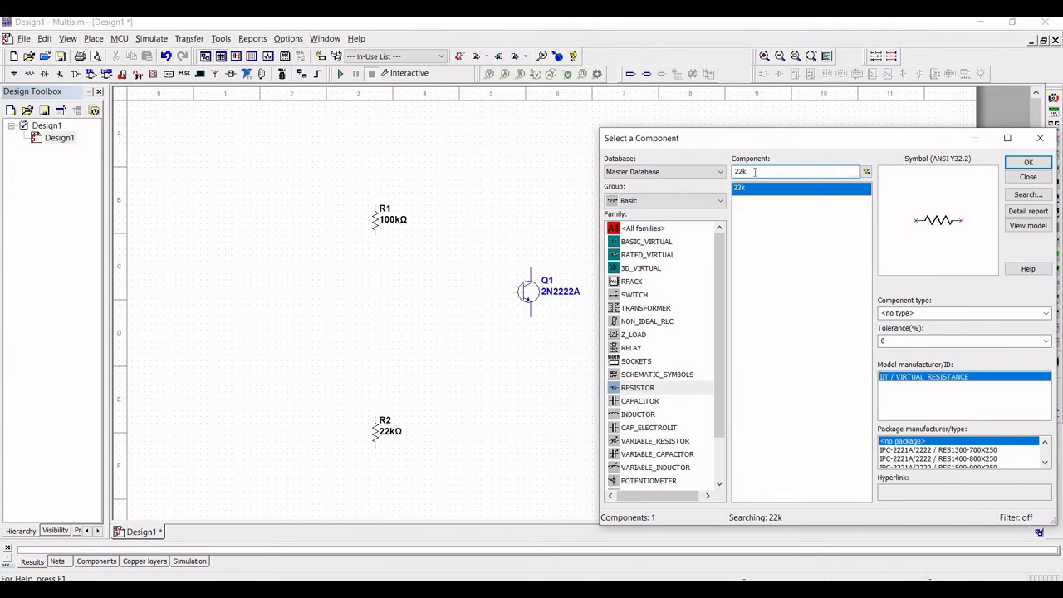
Place a vertical 4k resistor above and to the right of transistor Q1
{"action": "key", "text": "BackSpace"}
{"action": "key", "text": "BackSpace"}
{"action": "key", "text": "BackSpace"}
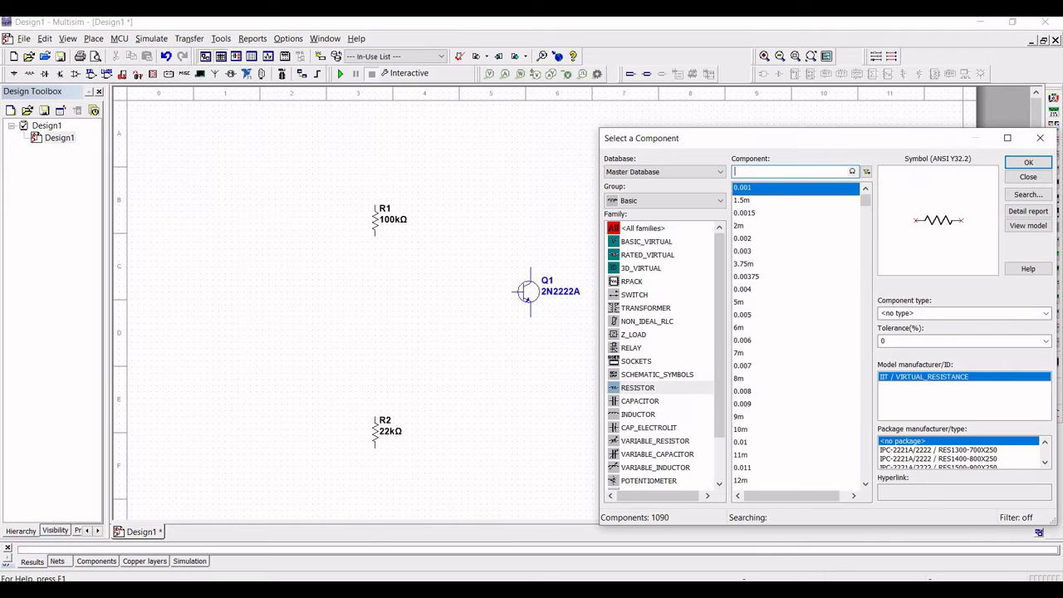
{"action": "type", "text": "4k"}
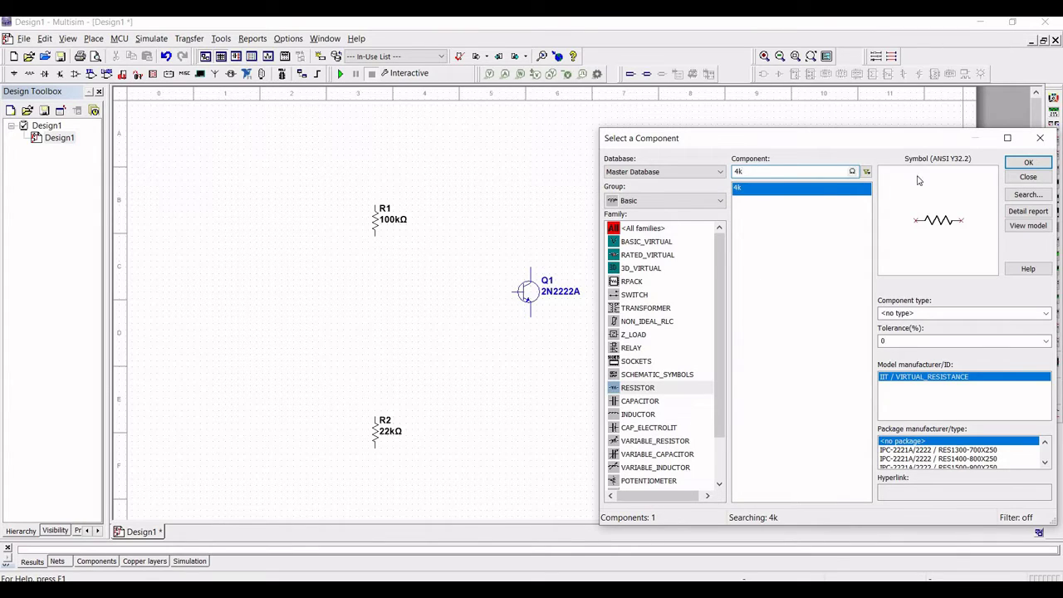
{"action": "left_click", "coordinate": [1026, 163]}
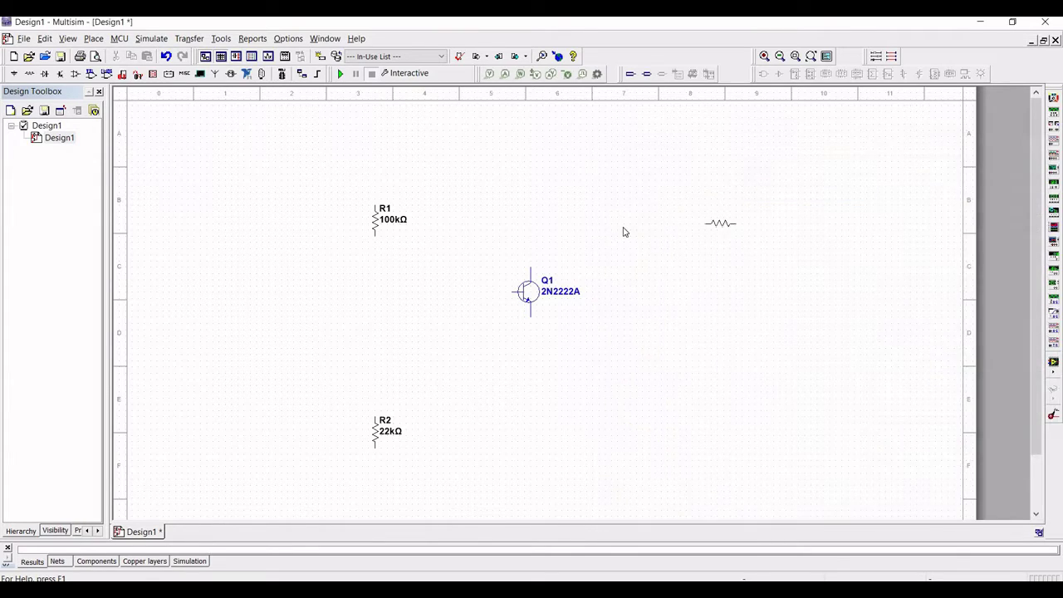
{"action": "key", "text": "ctrl+r"}
{"action": "key", "text": "Escape"}
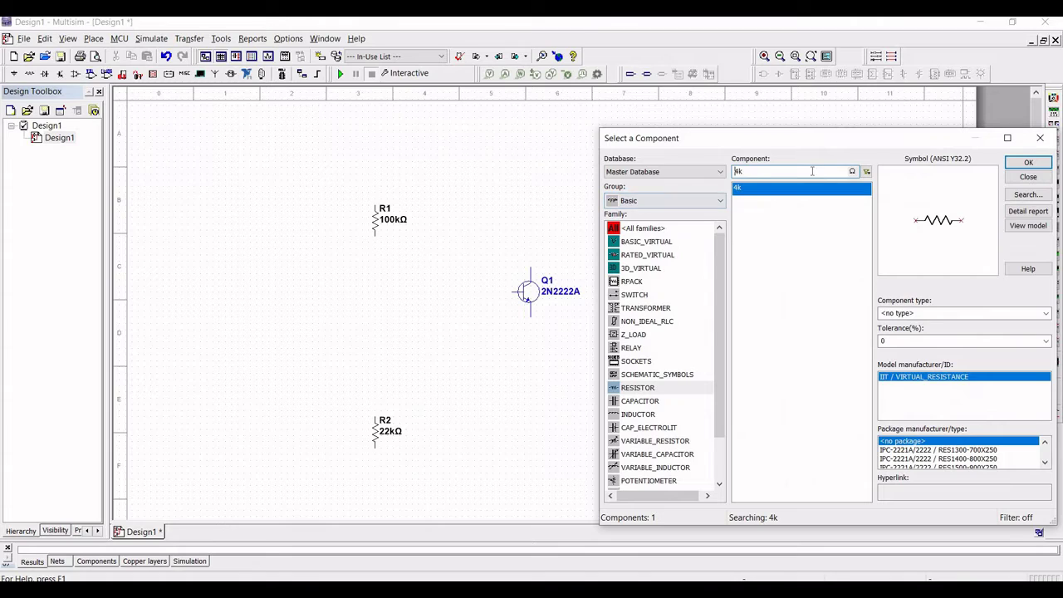
Place a vertical 1k resistor directly below R3, level with R2
{"action": "left_click", "coordinate": [762, 172]}
{"action": "key", "text": "BackSpace"}
{"action": "key", "text": "BackSpace"}
{"action": "type", "text": "1"}
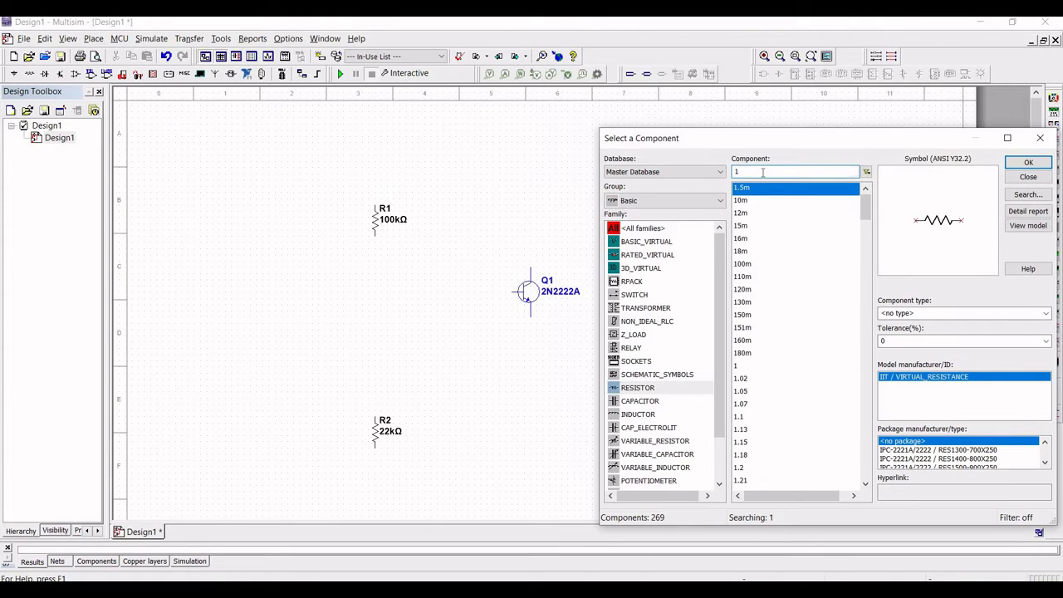
{"action": "type", "text": "k"}
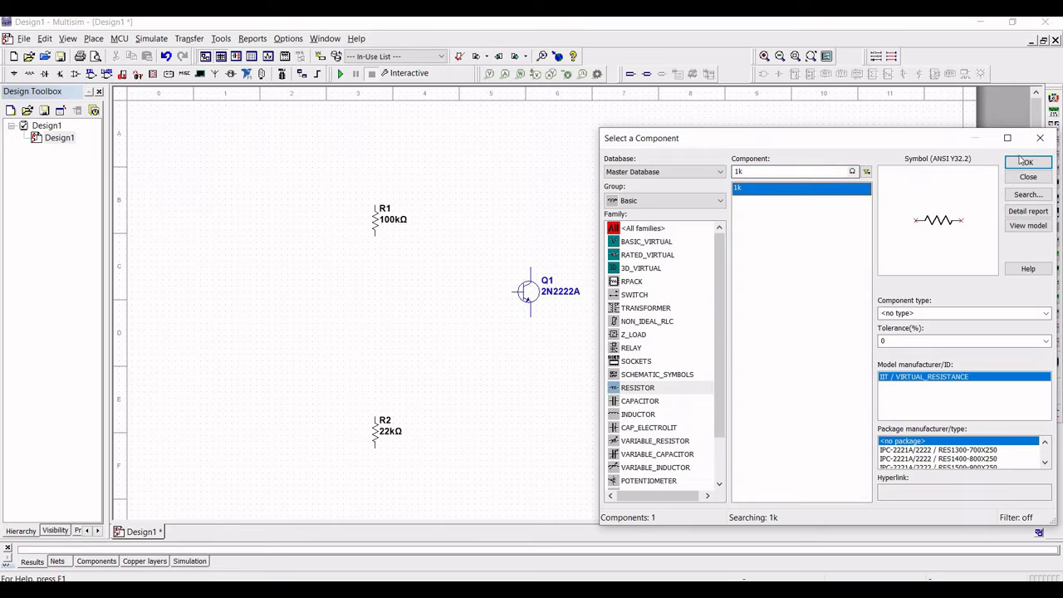
{"action": "left_click", "coordinate": [1026, 162]}
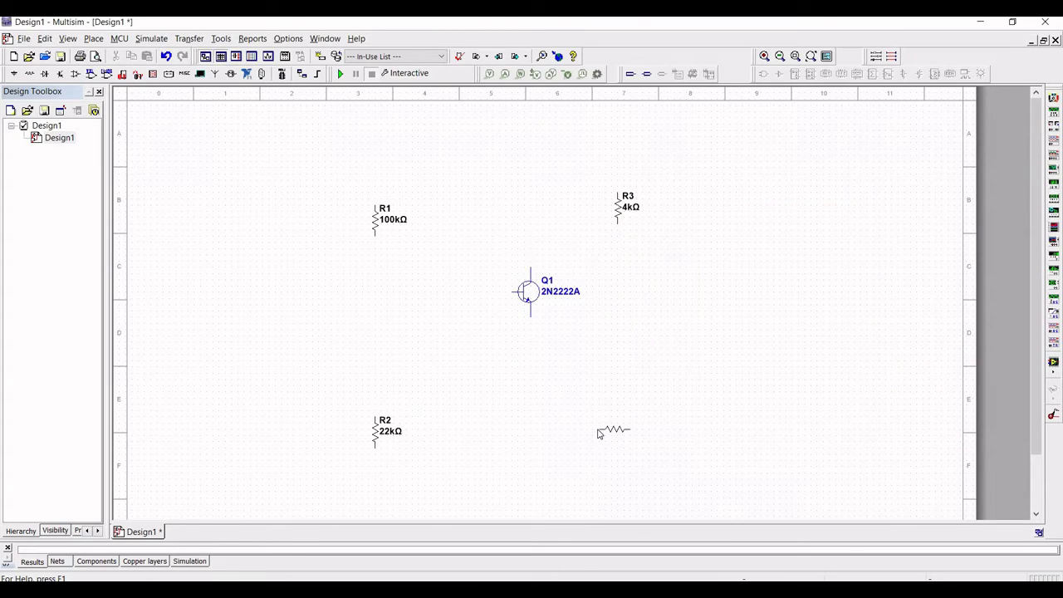
{"action": "key", "text": "ctrl+r"}
{"action": "left_click", "coordinate": [620, 418]}
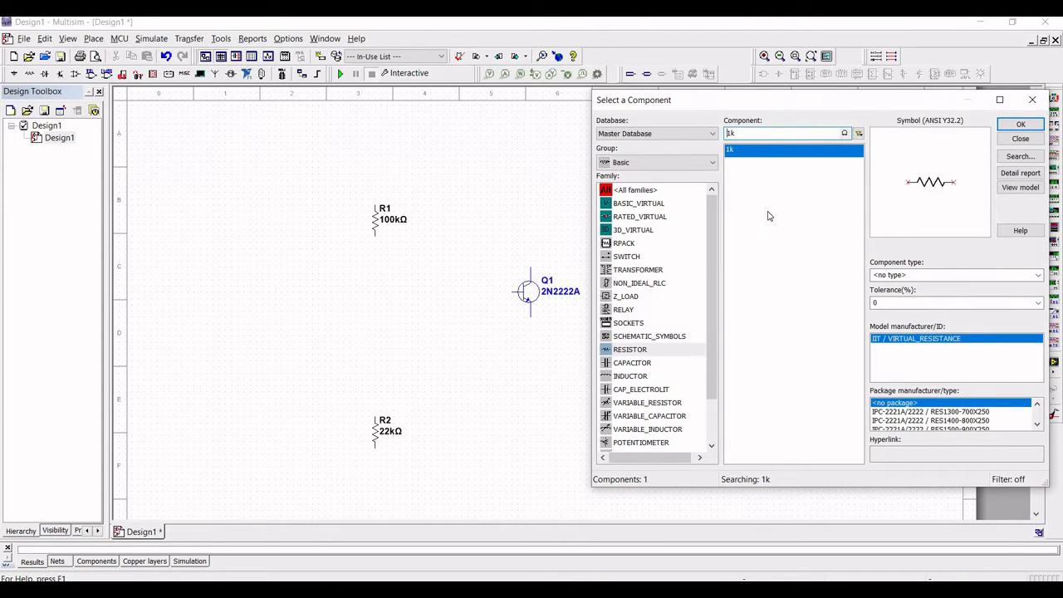
Place a VCC supply from the POWER_SOURCES family above transistor Q1 and finish adding components
{"action": "left_click", "coordinate": [675, 165]}
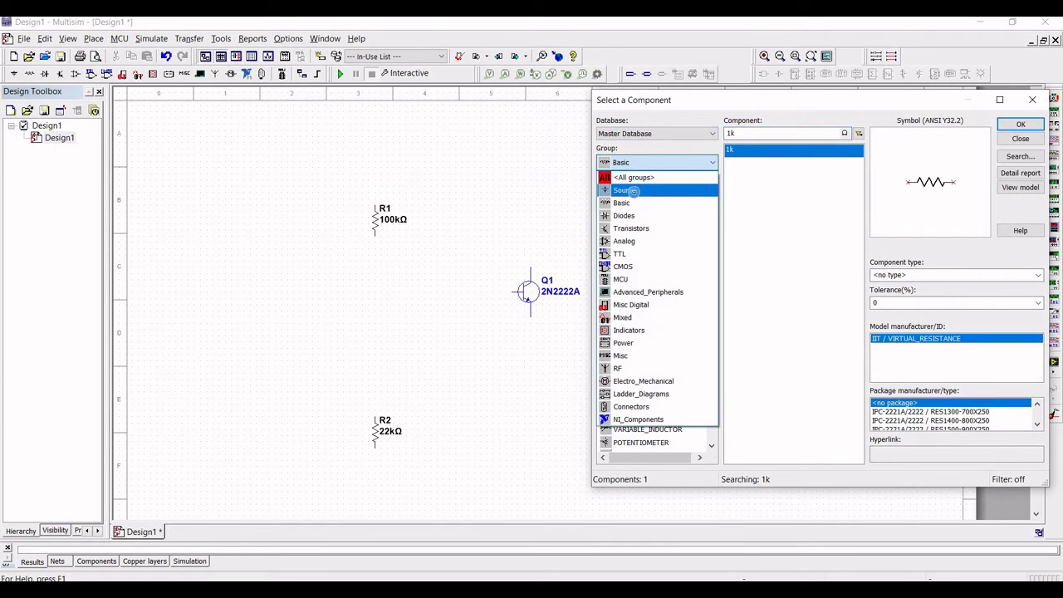
{"action": "left_click", "coordinate": [631, 190]}
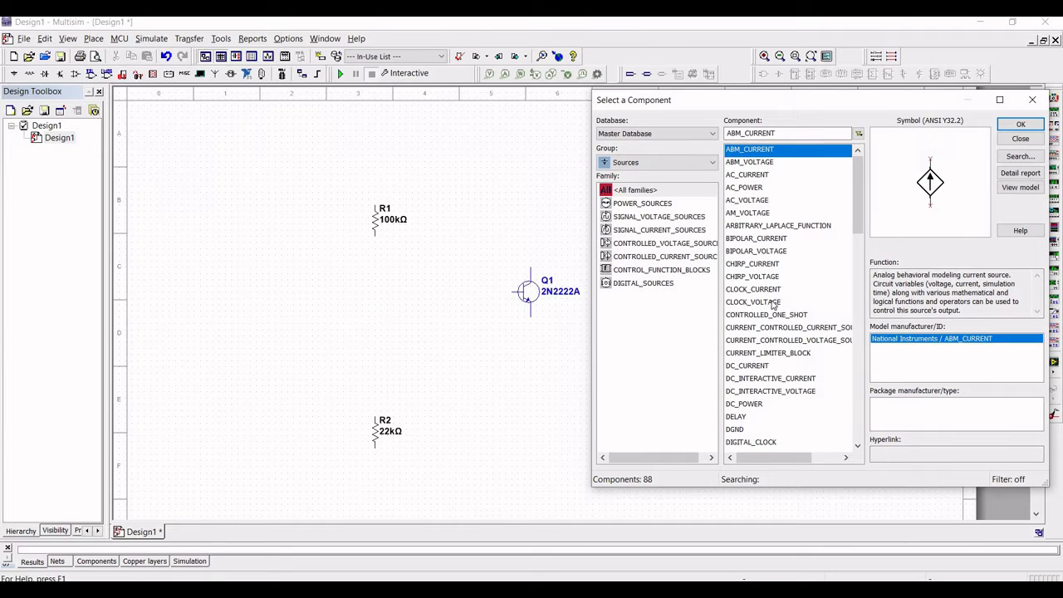
{"action": "scroll", "coordinate": [772, 304], "scroll_direction": "down", "scroll_amount": 7}
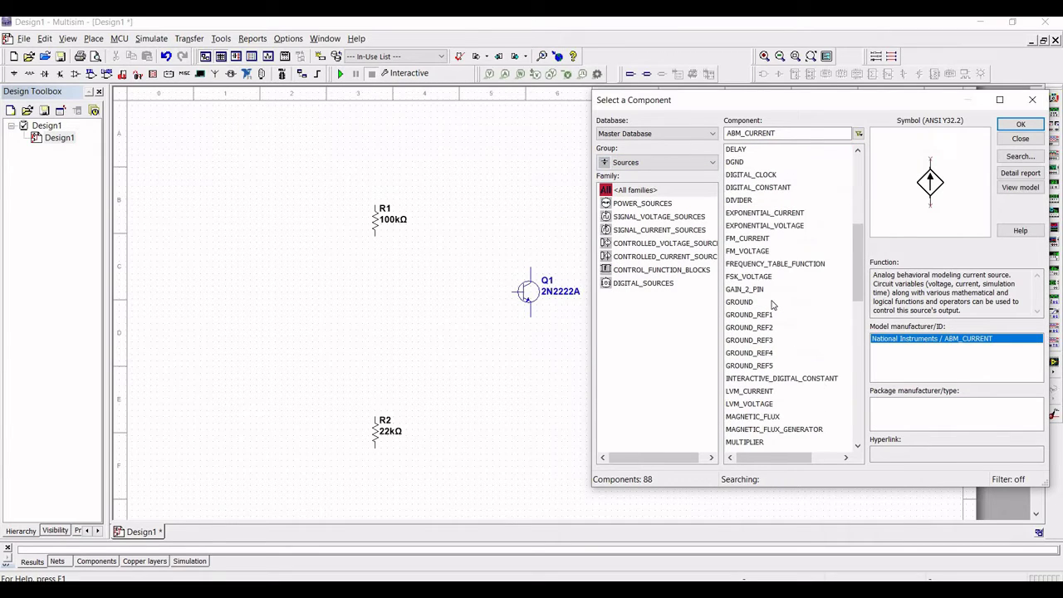
{"action": "left_click", "coordinate": [648, 203]}
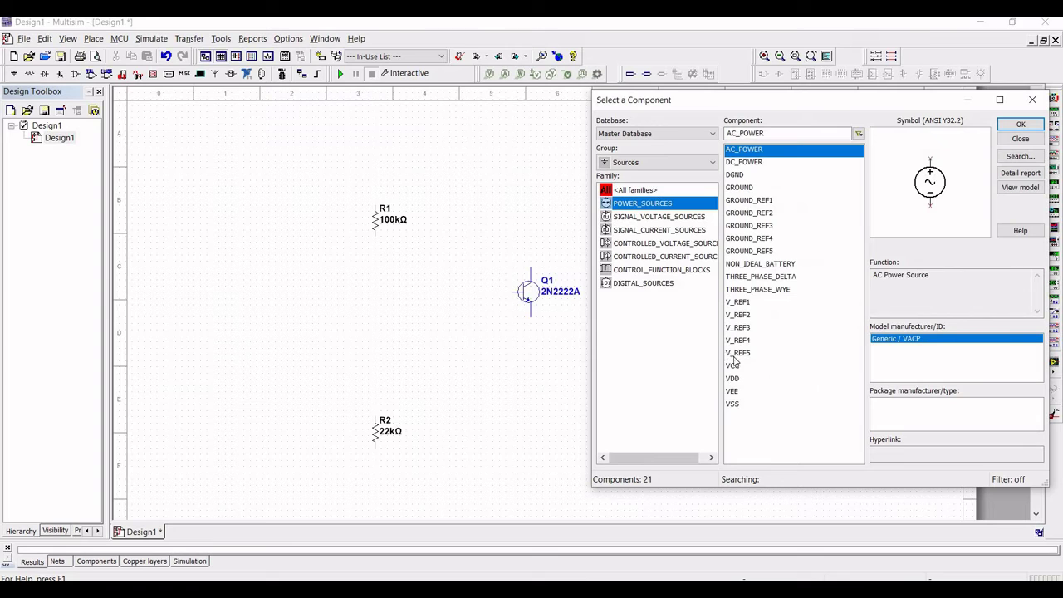
{"action": "left_click", "coordinate": [734, 367]}
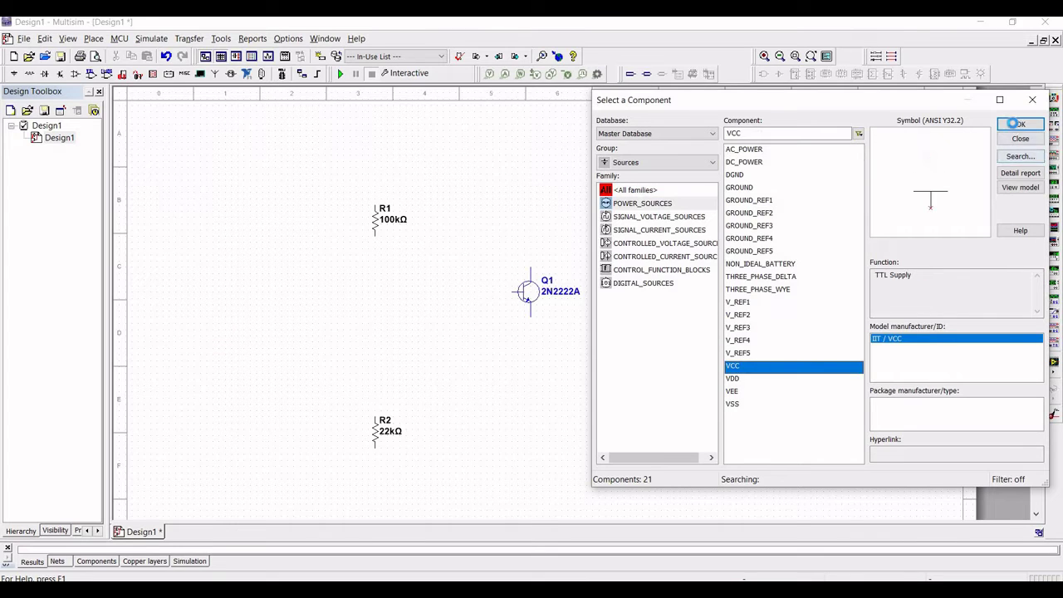
{"action": "left_click", "coordinate": [1016, 123]}
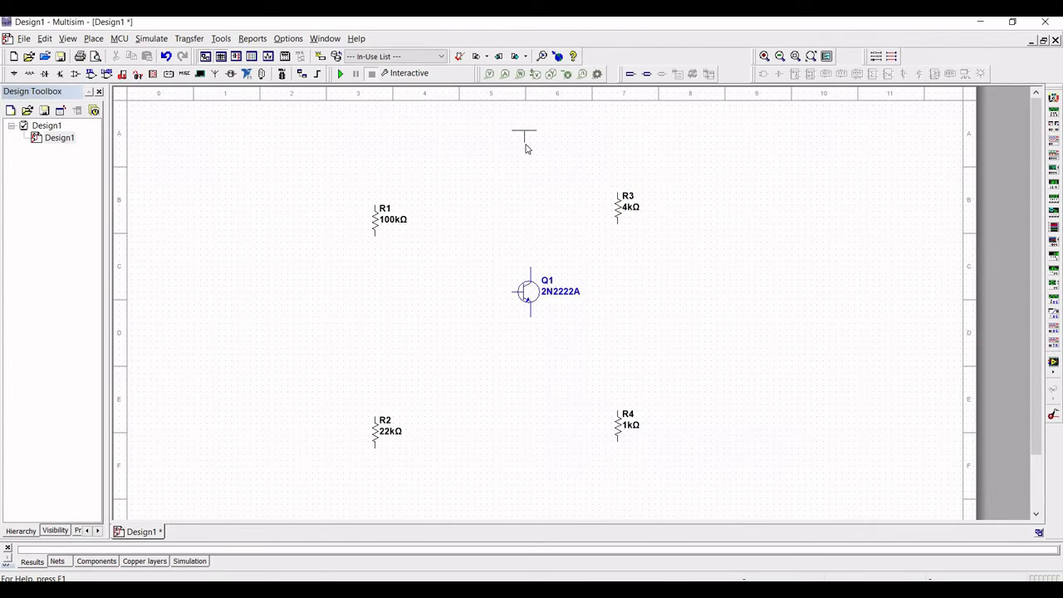
{"action": "left_click", "coordinate": [525, 148]}
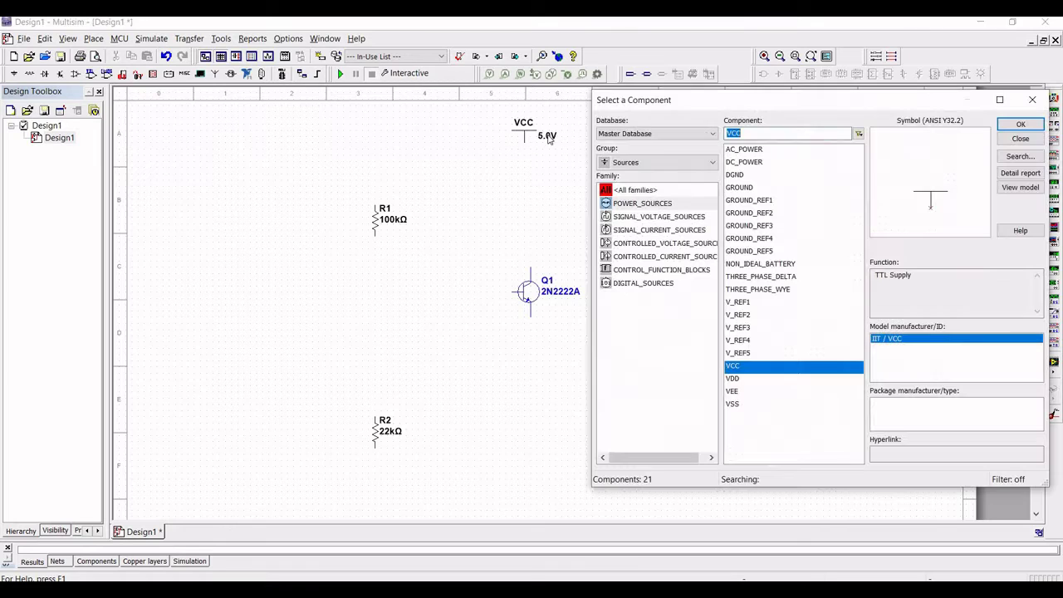
{"action": "left_click", "coordinate": [1034, 99]}
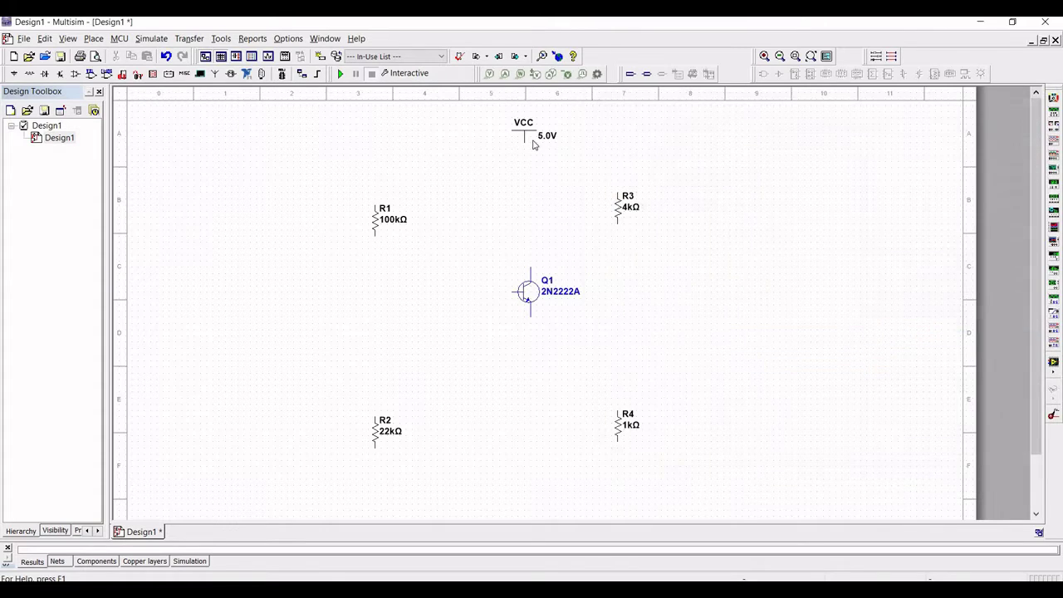
Set the VCC supply voltage to 12 V
{"action": "double_click", "coordinate": [540, 135]}
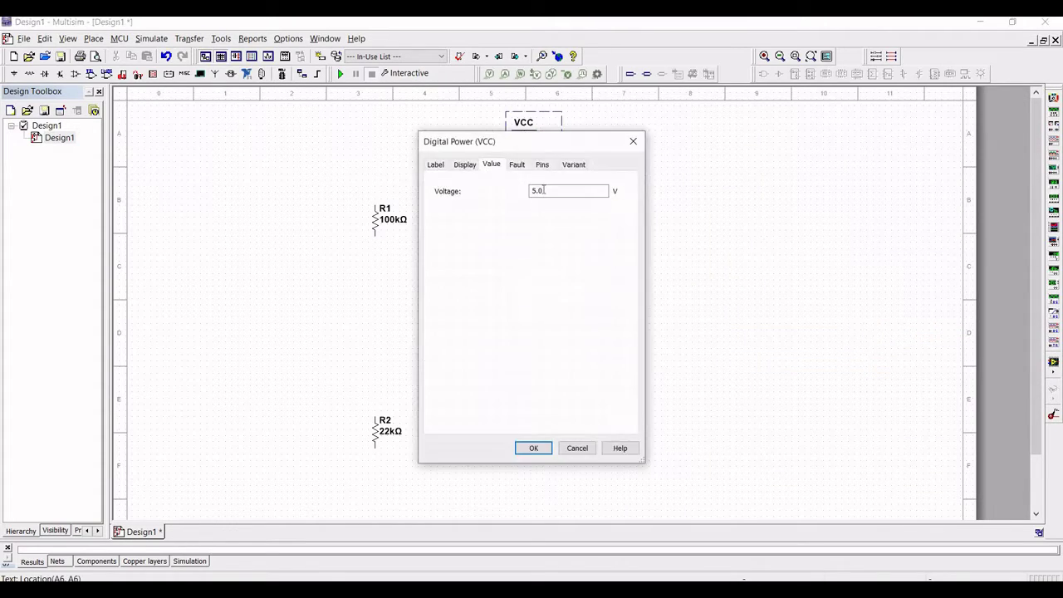
{"action": "double_click", "coordinate": [528, 196]}
{"action": "type", "text": "12"}
{"action": "left_click", "coordinate": [535, 447]}
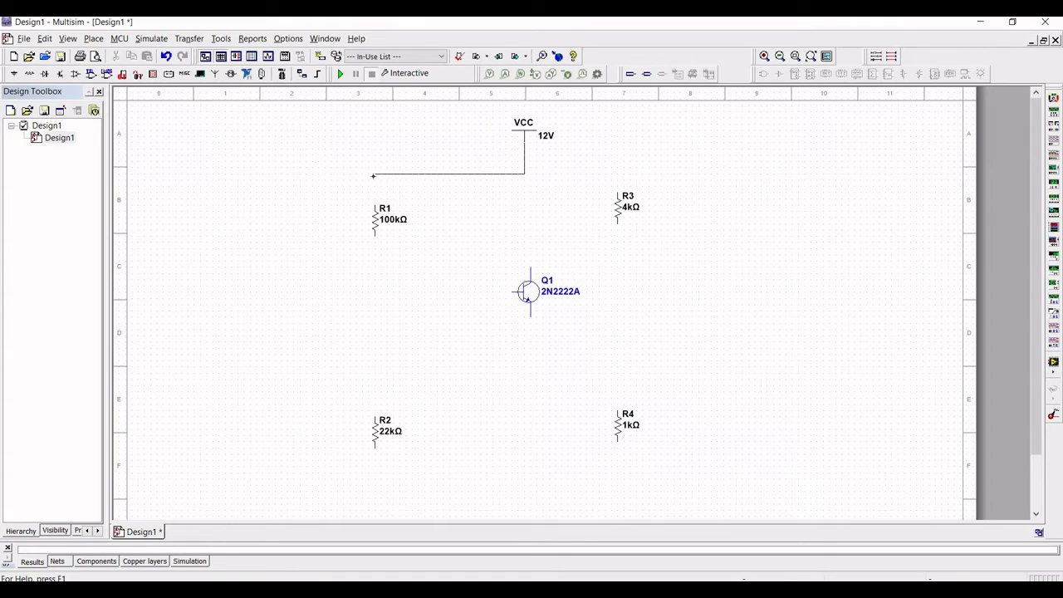
Wire the VCC supply to the upper ends of R1 and R3, and connect R1's lower end to R2
{"action": "left_click", "coordinate": [375, 199]}
{"action": "left_click", "coordinate": [525, 173]}
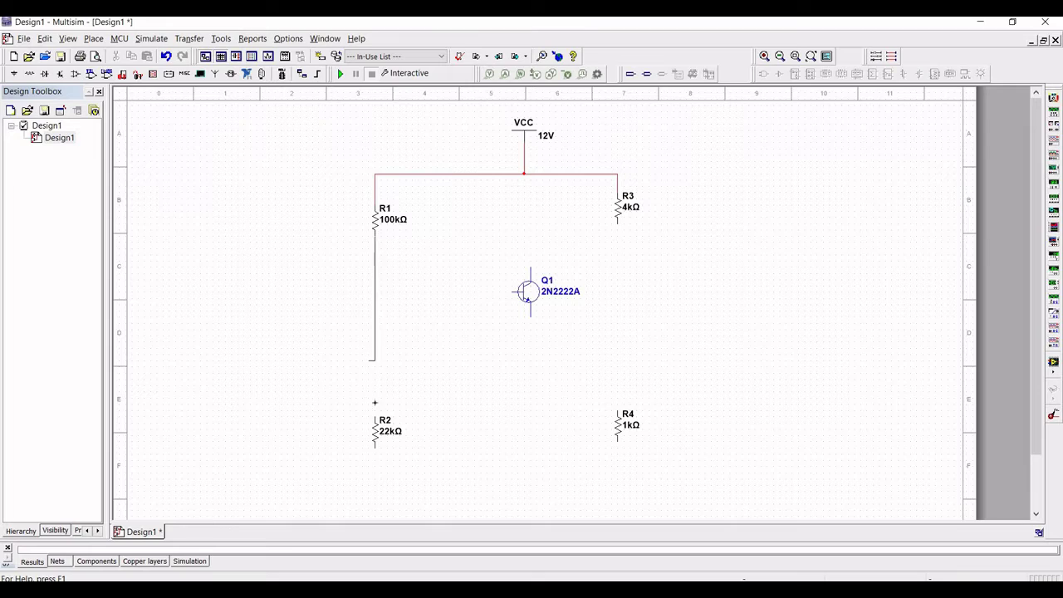
{"action": "left_click", "coordinate": [374, 417]}
Wire R3 to Q1's collector and Q1's emitter to R4, joining the lower ends of R4 and R2
{"action": "left_click", "coordinate": [530, 266]}
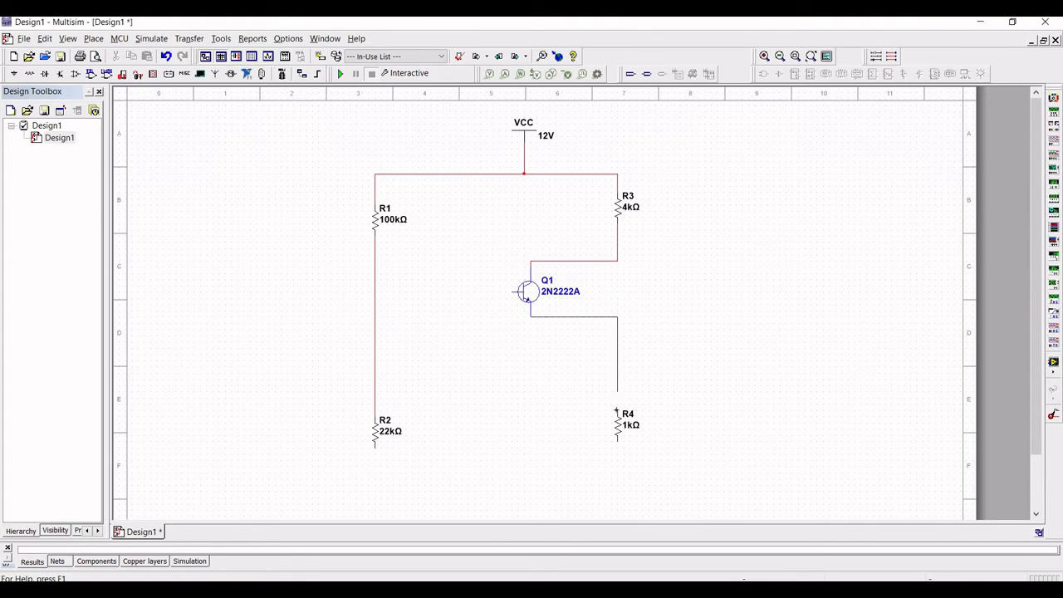
{"action": "left_click", "coordinate": [610, 429]}
{"action": "left_click", "coordinate": [618, 448]}
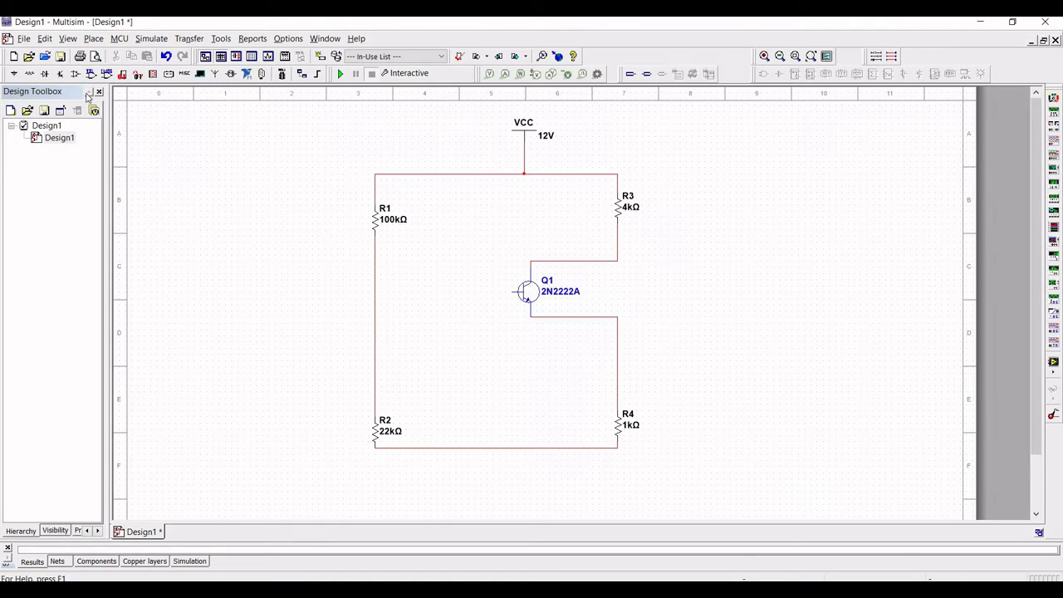
Place two horizontal 10 µF capacitors, one left of the R1–R2 wire level with Q1's base and one right of the collector wire
{"action": "left_click", "coordinate": [30, 73]}
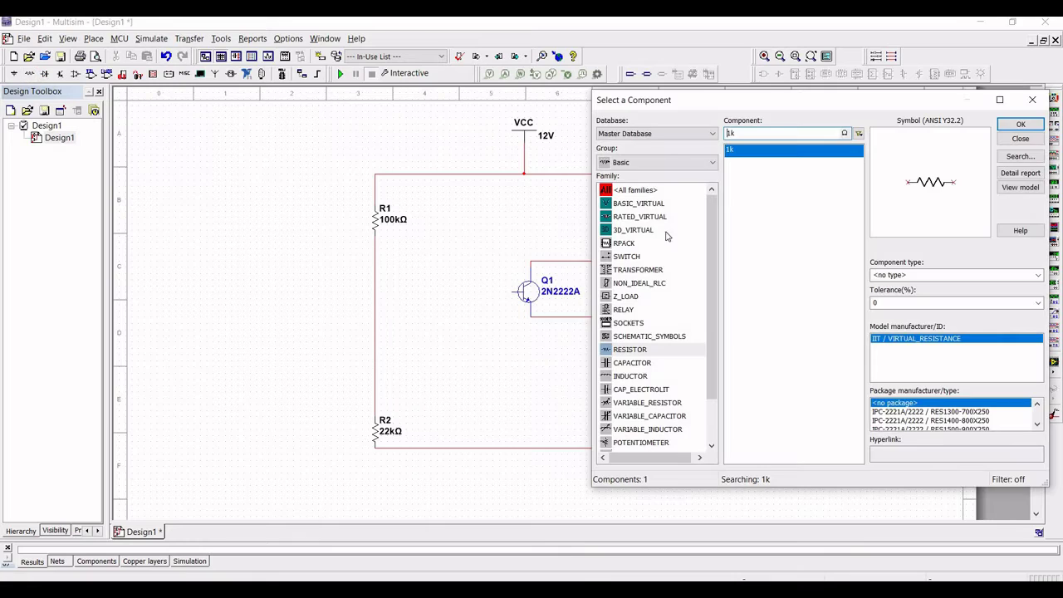
{"action": "left_click", "coordinate": [641, 363]}
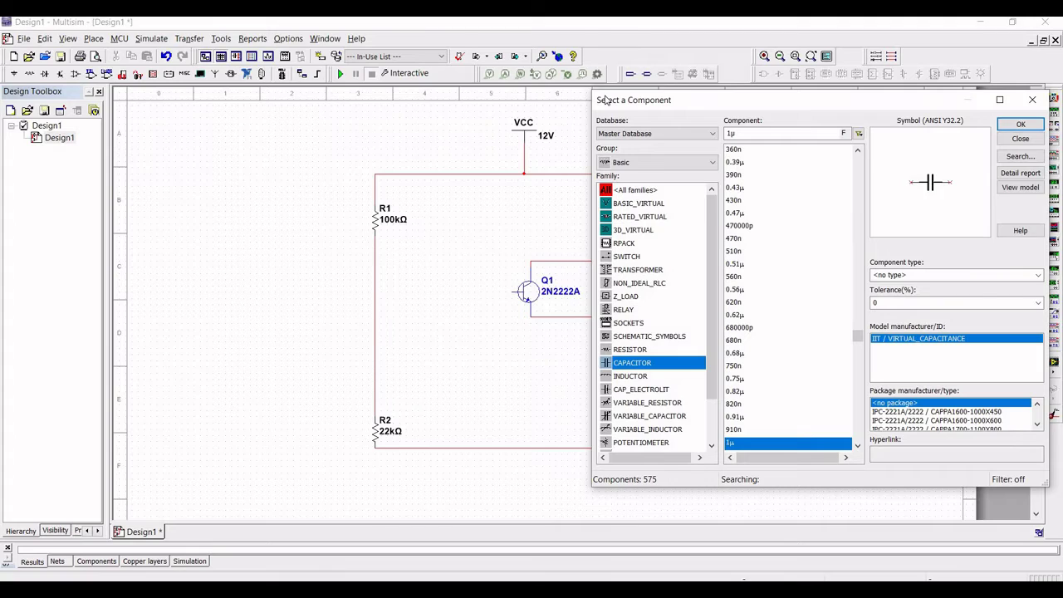
{"action": "left_click", "coordinate": [733, 138]}
{"action": "type", "text": "0"}
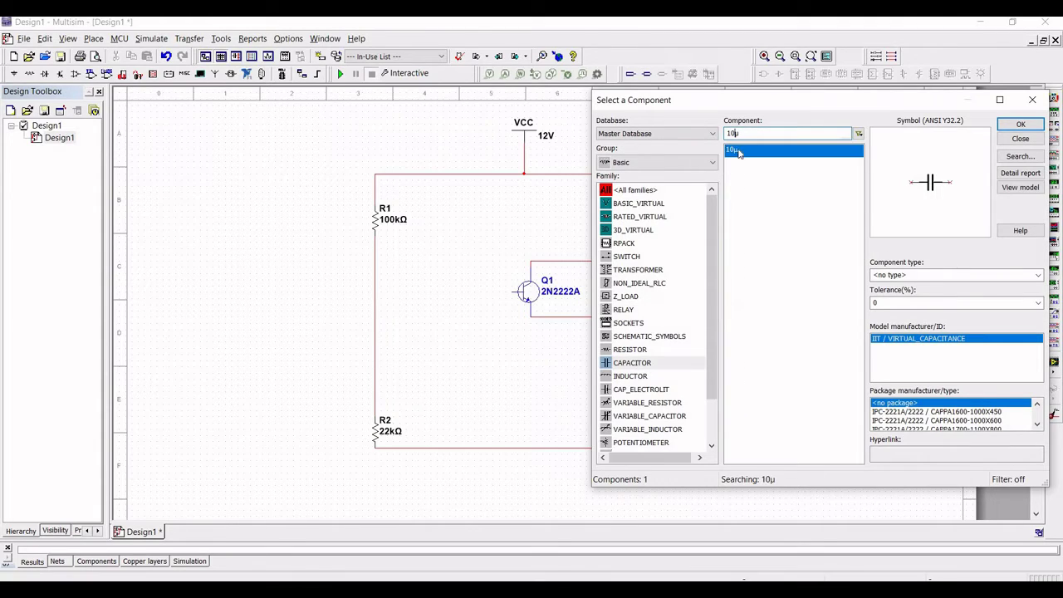
{"action": "left_click", "coordinate": [1021, 124]}
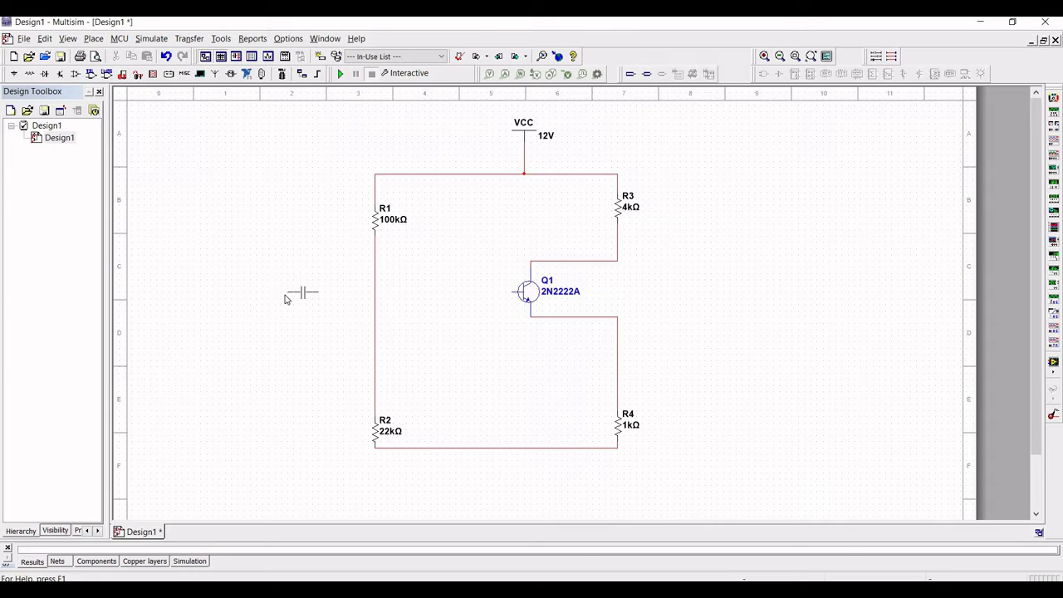
{"action": "left_click", "coordinate": [285, 299]}
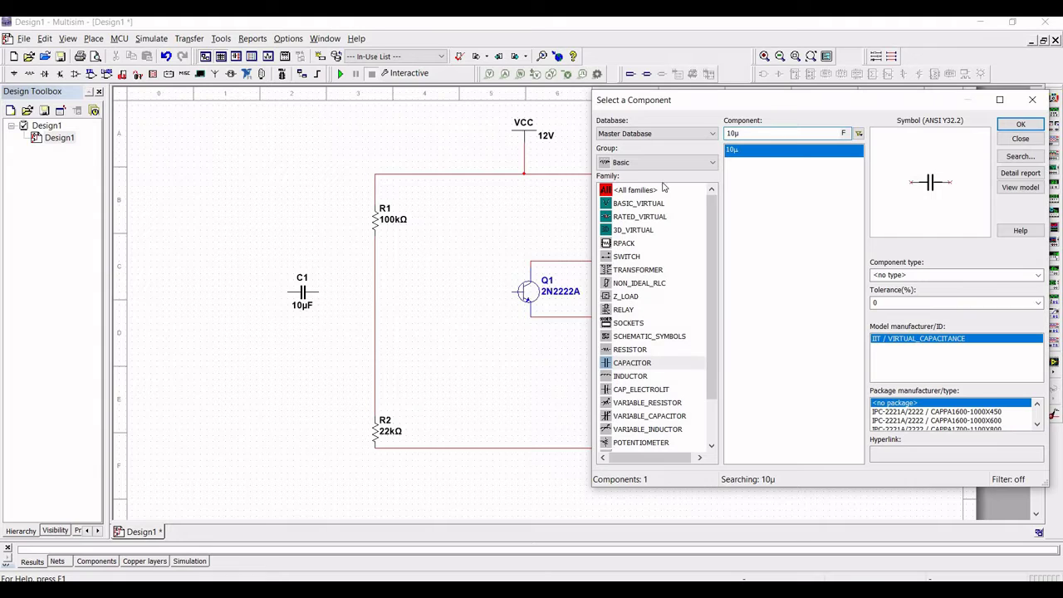
{"action": "left_click", "coordinate": [1020, 124]}
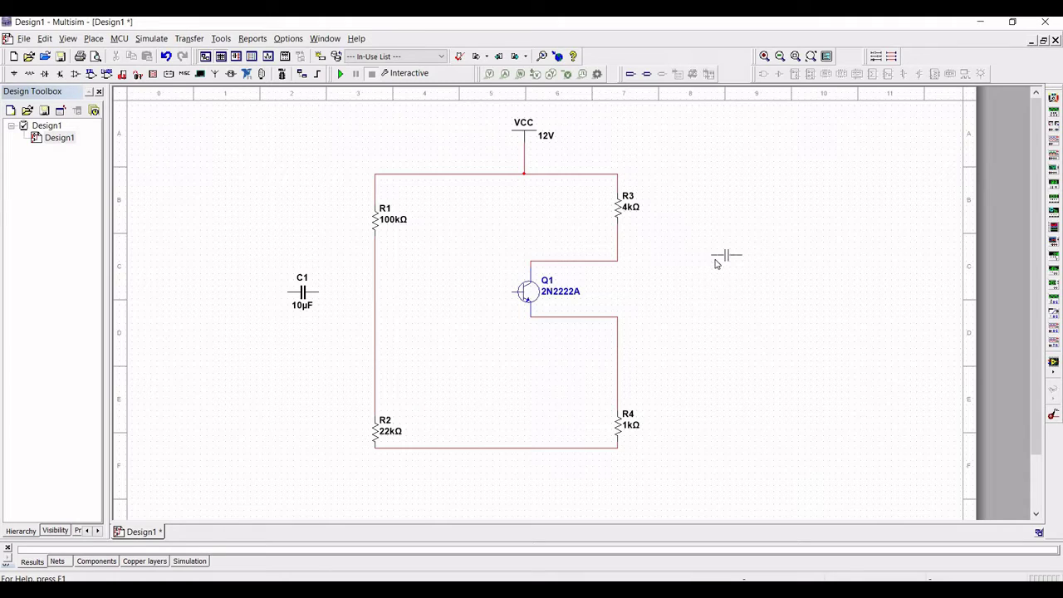
{"action": "left_click", "coordinate": [714, 264]}
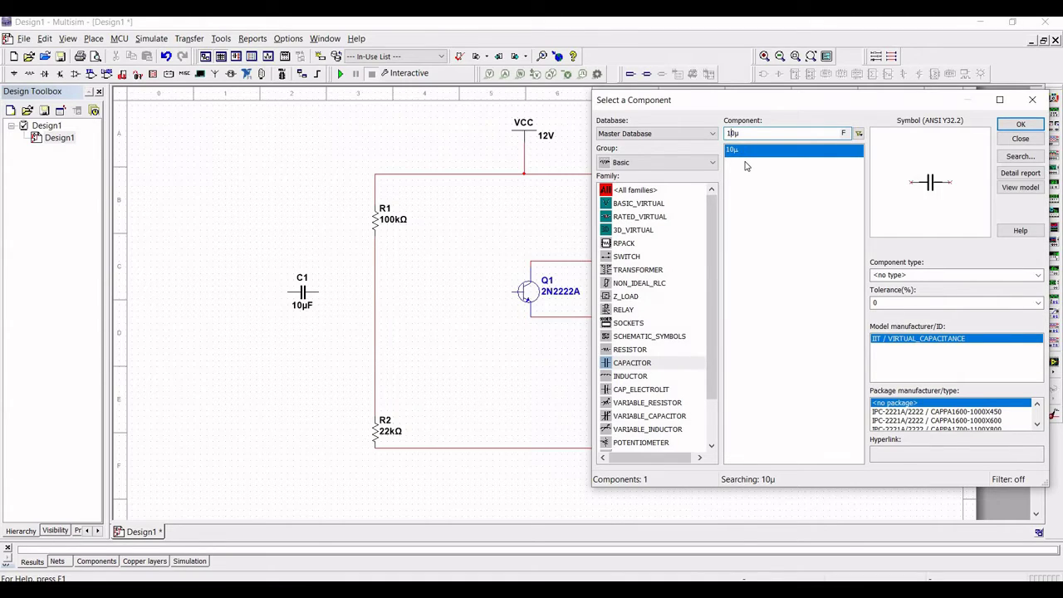
Place a vertical 100 µF capacitor to the right of R4 and finish adding components
{"action": "type", "text": "0"}
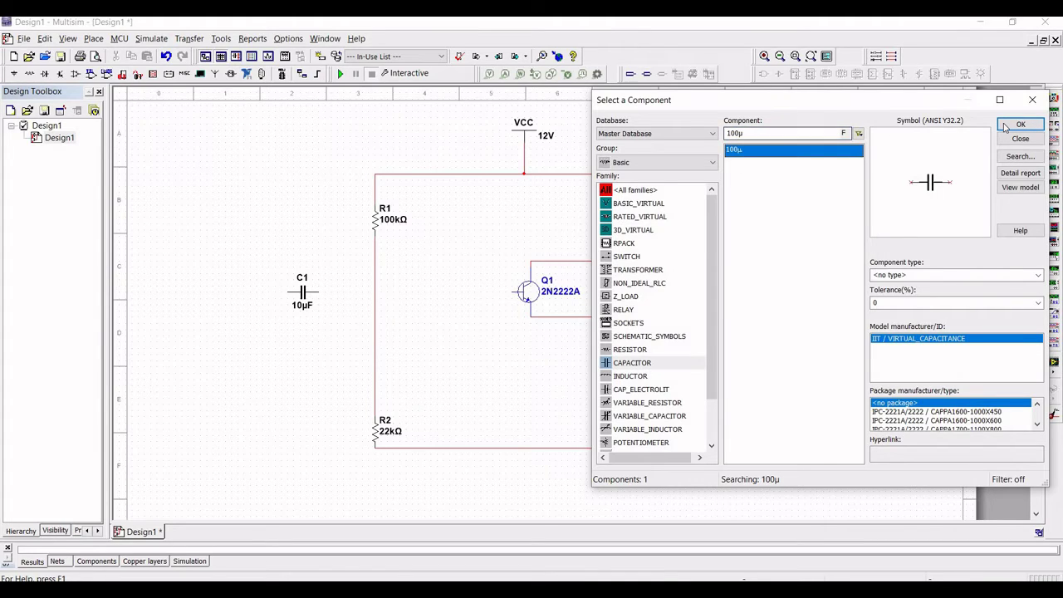
{"action": "key", "text": "Return"}
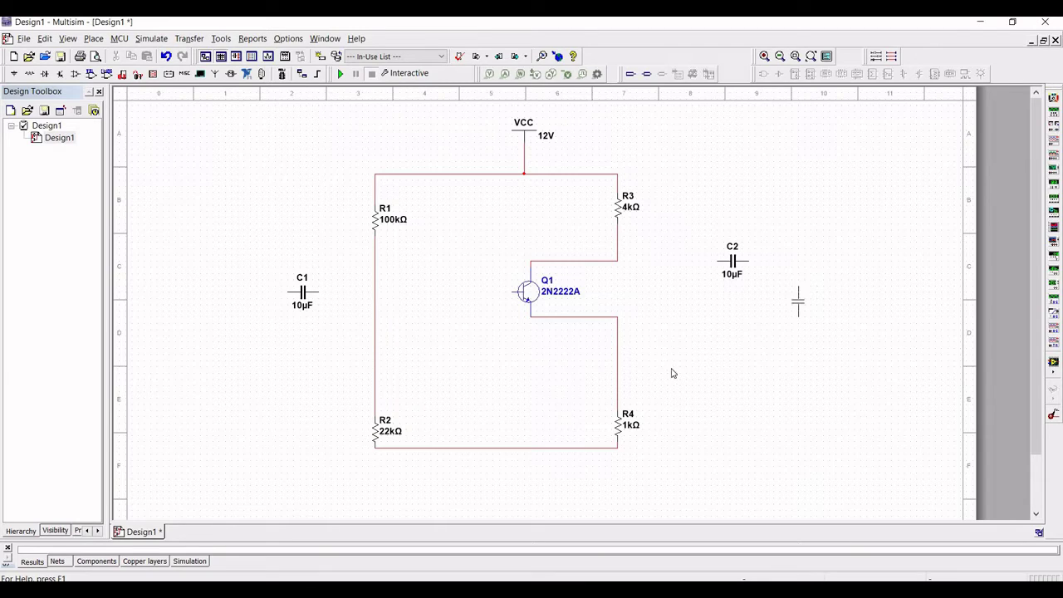
{"action": "key", "text": "ctrl+r"}
{"action": "key", "text": "Escape"}
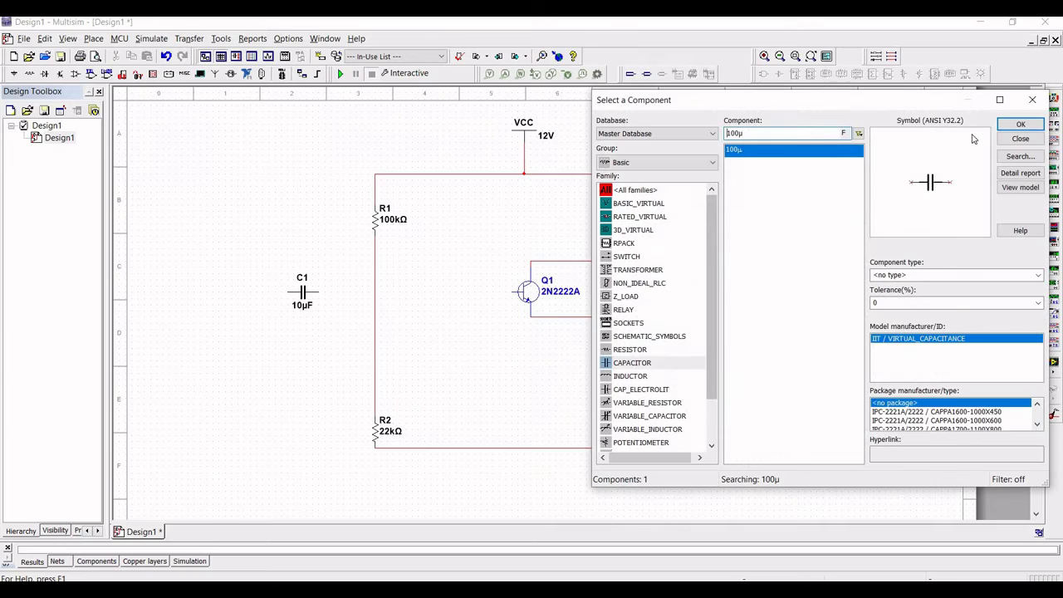
{"action": "left_click", "coordinate": [1029, 101]}
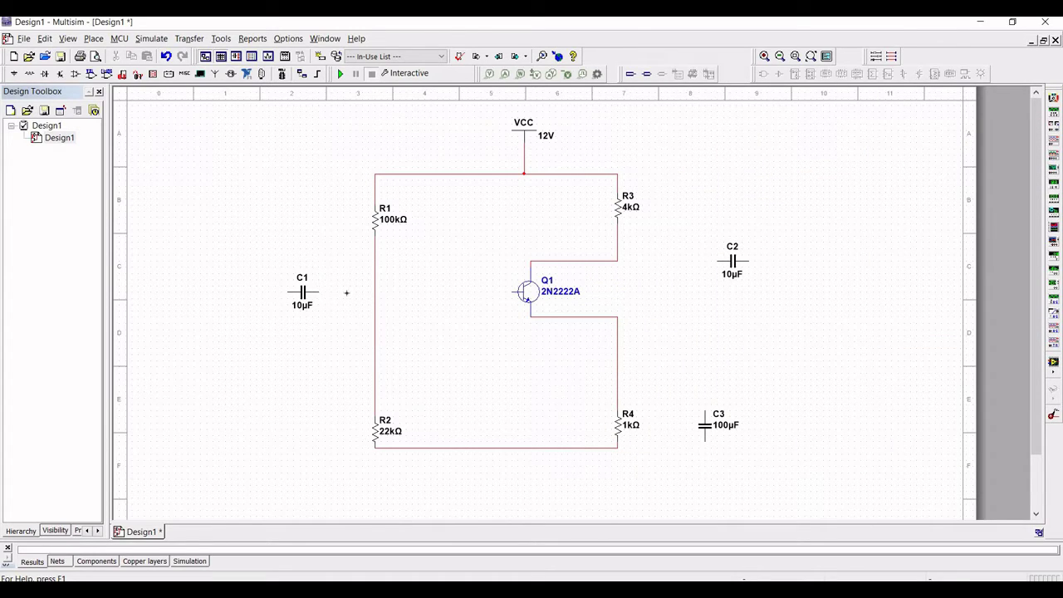
Wire C1 and the base of transistor Q1 to the wire between R1 and R2
{"action": "left_click", "coordinate": [374, 292]}
{"action": "left_click", "coordinate": [514, 291]}
{"action": "left_click", "coordinate": [375, 291]}
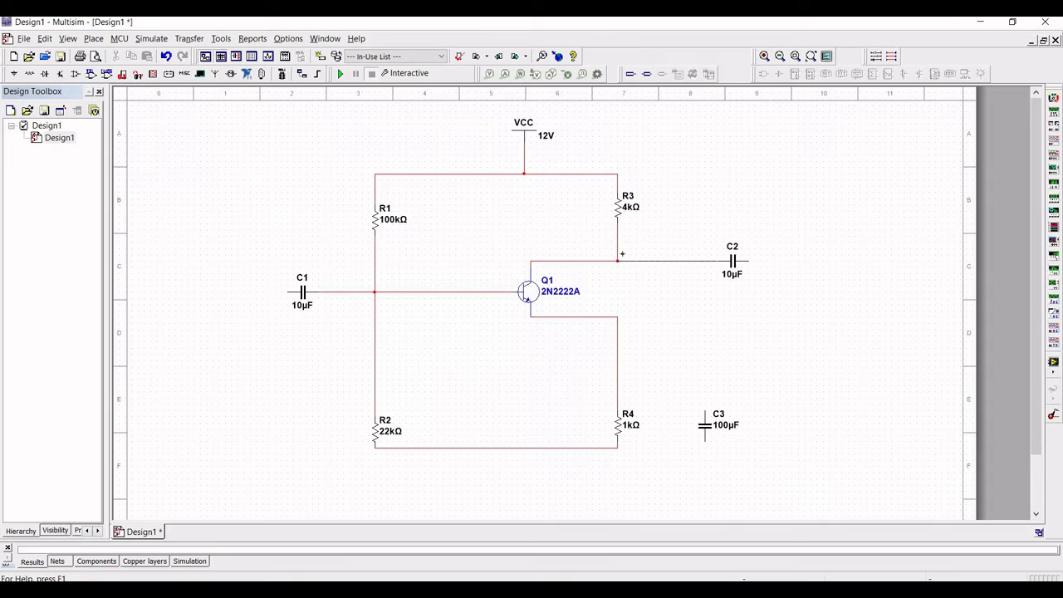
Wire C2 to the wire between R3 and Q1's collector, and connect C3 in parallel with R4
{"action": "left_click", "coordinate": [619, 254]}
{"action": "left_click", "coordinate": [617, 379]}
{"action": "left_click", "coordinate": [616, 448]}
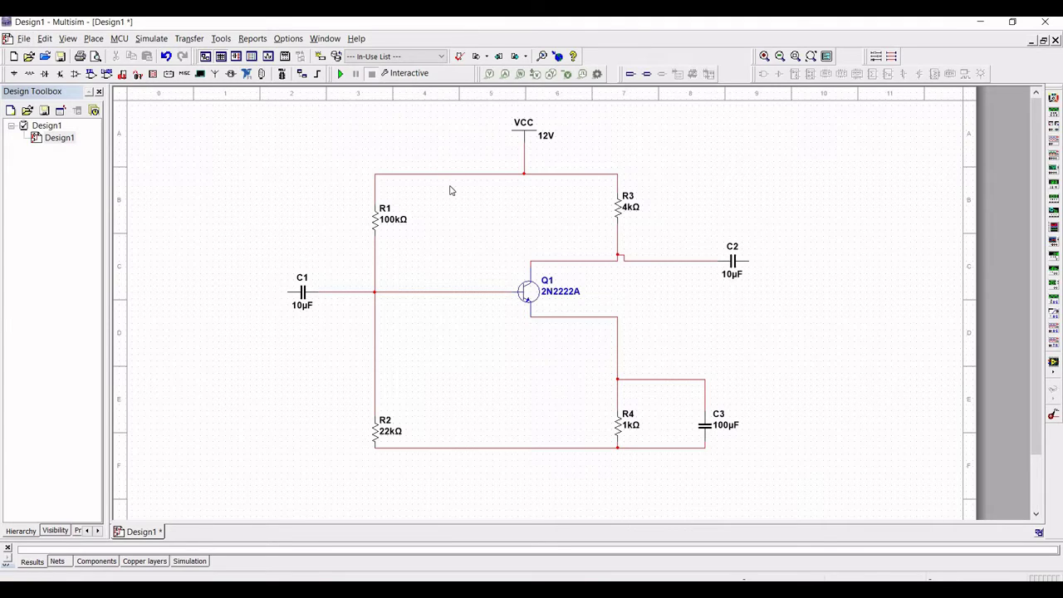
Place a horizontal 1 nF capacitor below resistor R2, under the circuit's bottom wire
{"action": "scroll", "coordinate": [440, 212], "scroll_direction": "down", "scroll_amount": 1}
{"action": "scroll", "coordinate": [364, 229], "scroll_direction": "up", "scroll_amount": 1}
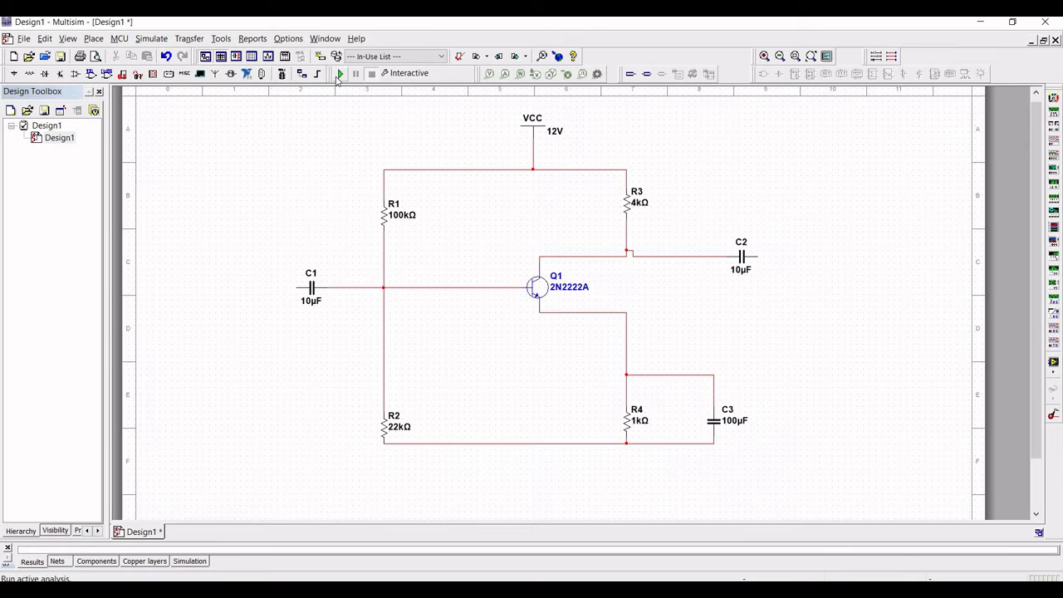
{"action": "left_click", "coordinate": [30, 75]}
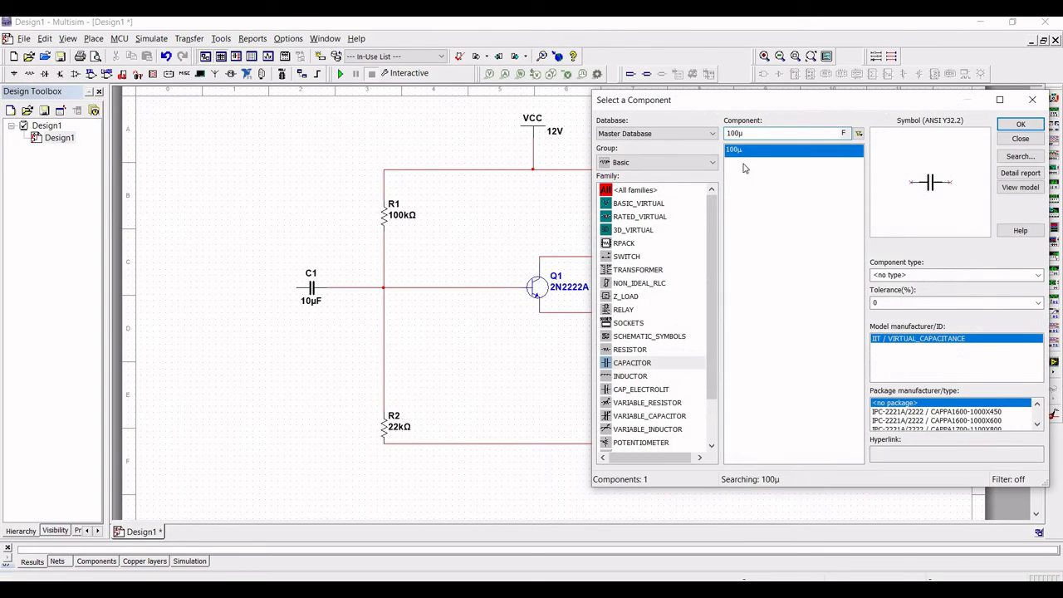
{"action": "left_click", "coordinate": [750, 132]}
{"action": "key", "text": "BackSpace"}
{"action": "key", "text": "BackSpace"}
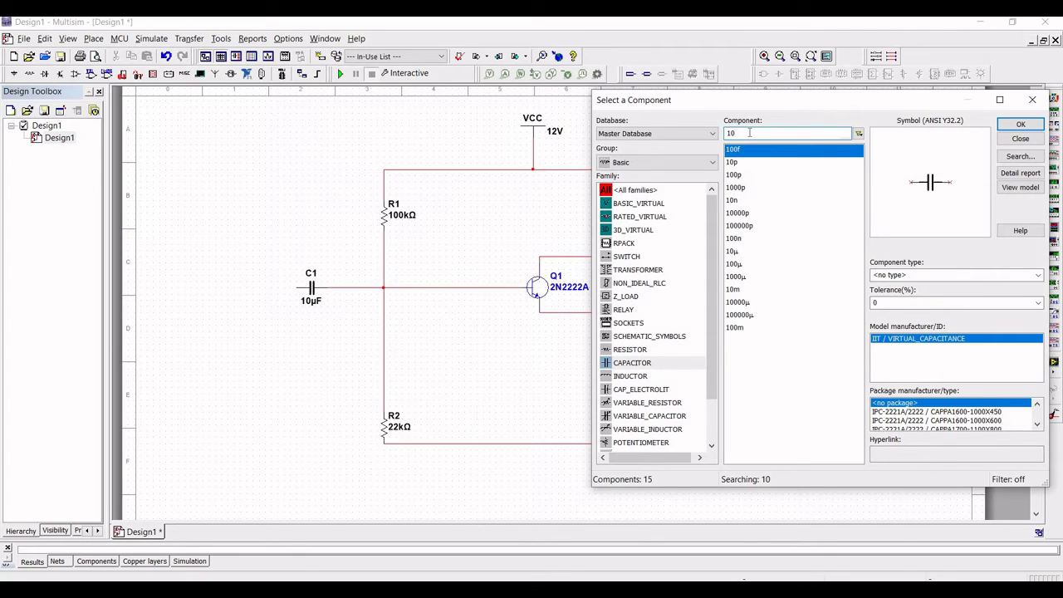
{"action": "key", "text": "BackSpace"}
{"action": "type", "text": "n"}
{"action": "left_click", "coordinate": [754, 155]}
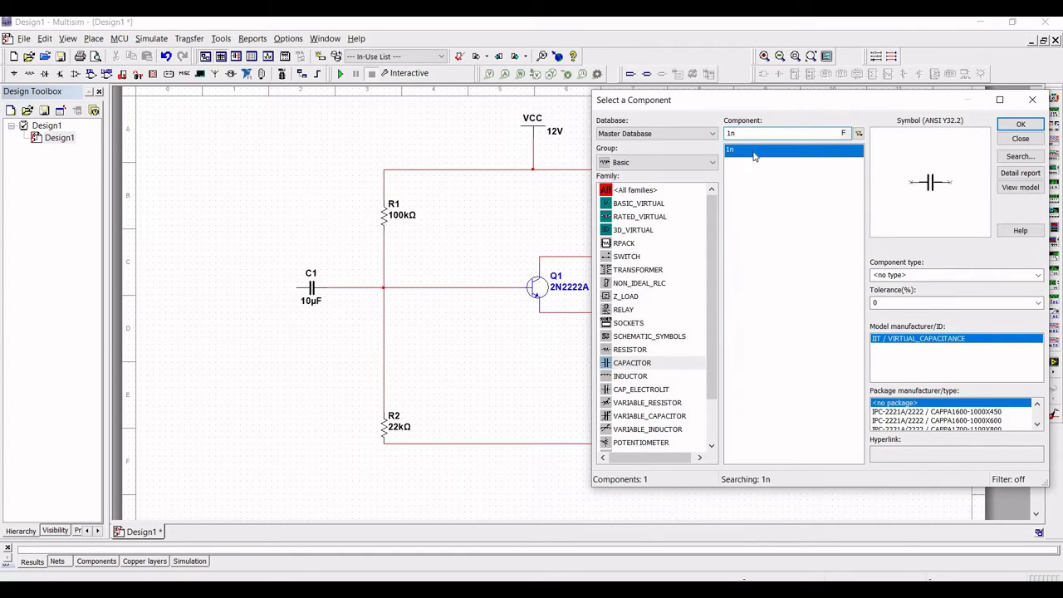
{"action": "key", "text": "Return"}
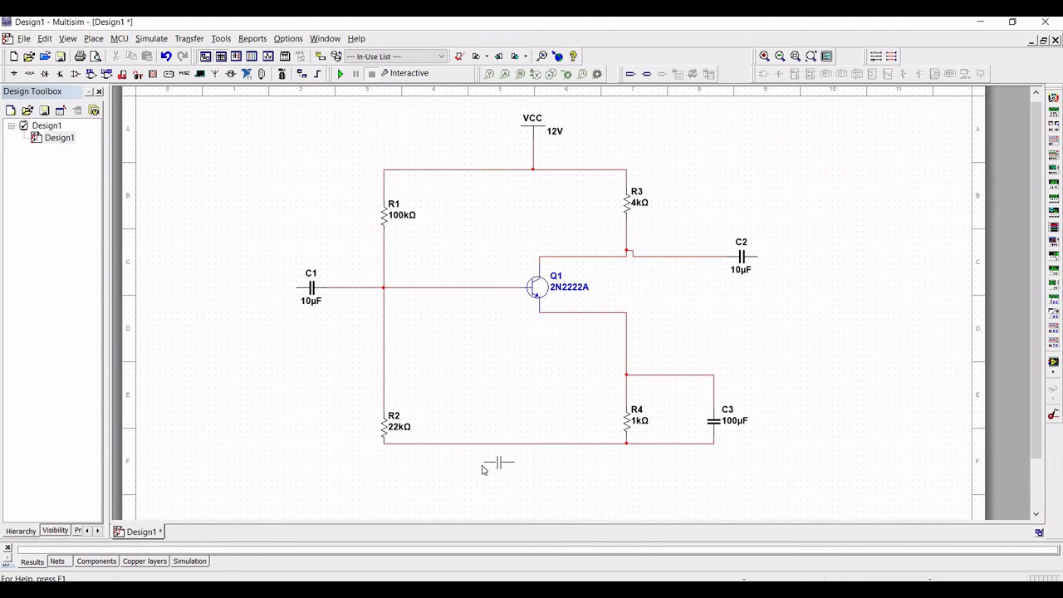
{"action": "key", "text": "ctrl+r"}
{"action": "key", "text": "ctrl+r"}
{"action": "key", "text": "Escape"}
{"action": "left_click", "coordinate": [489, 489]}
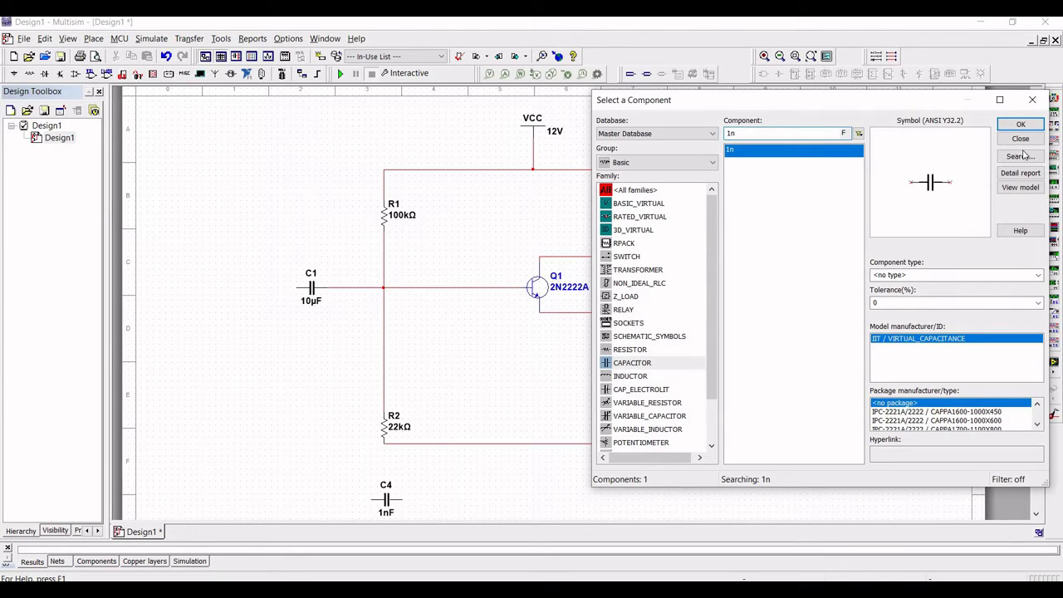
Place two more horizontal 1 nF capacitors in a row to the right of C4
{"action": "key", "text": "Return"}
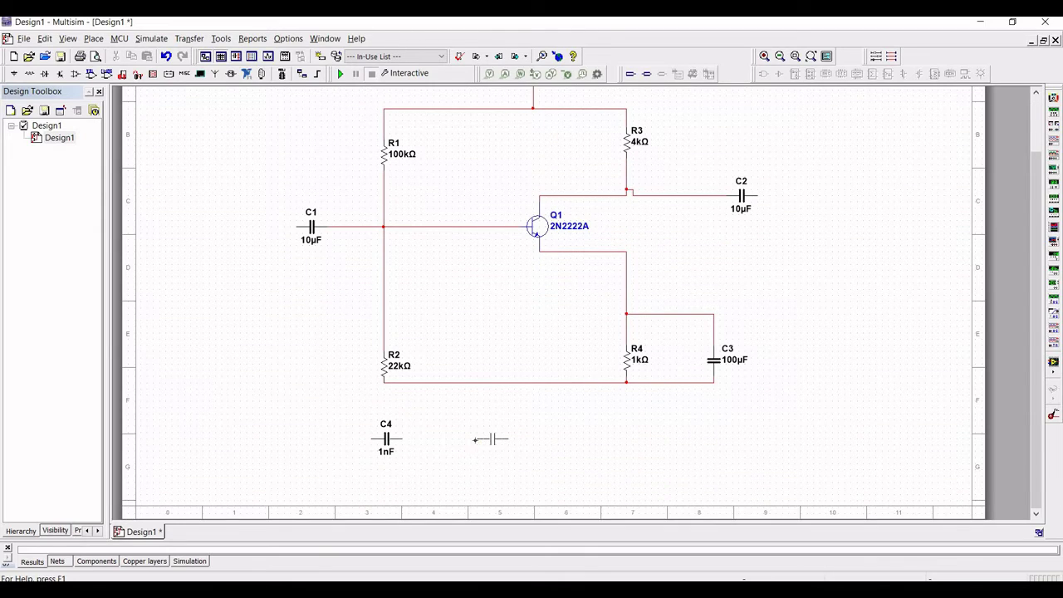
{"action": "left_click", "coordinate": [474, 446]}
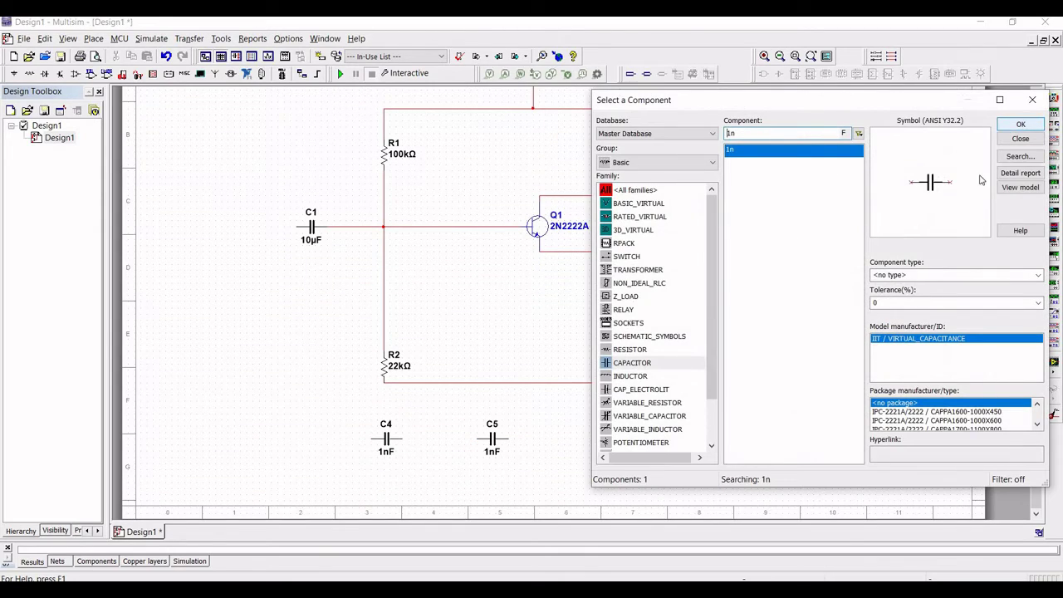
{"action": "left_click", "coordinate": [1012, 126]}
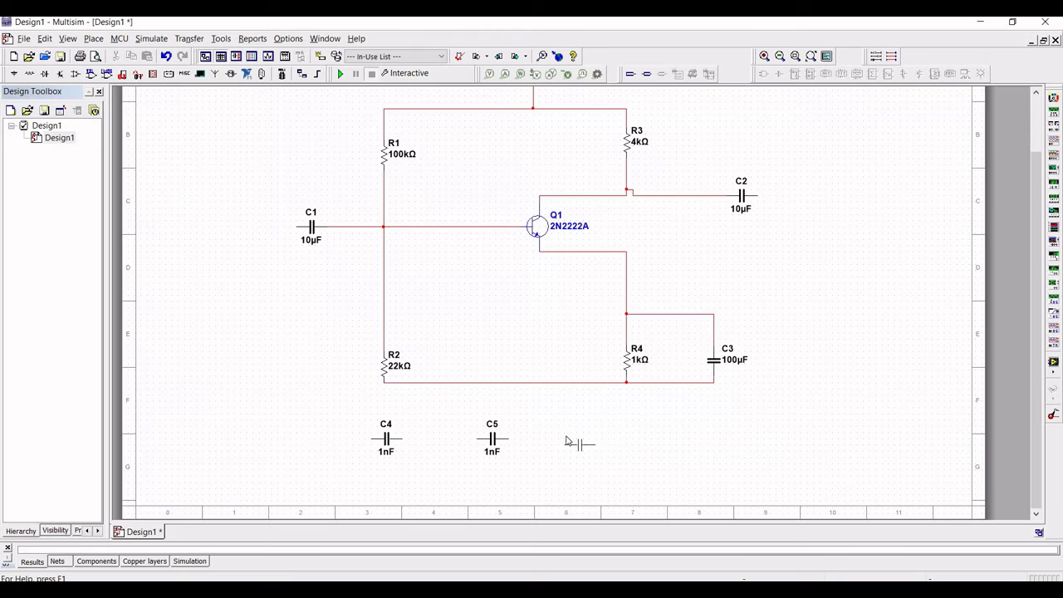
{"action": "left_click", "coordinate": [568, 440]}
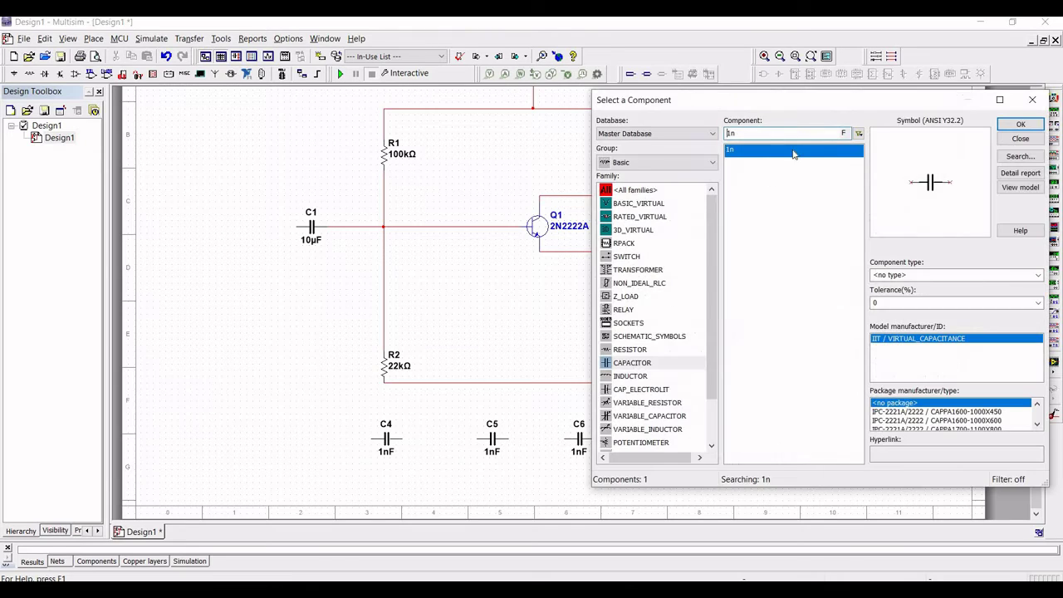
Place a vertical 10k resistor to the left of C4, slightly below the capacitor row
{"action": "left_click", "coordinate": [631, 350]}
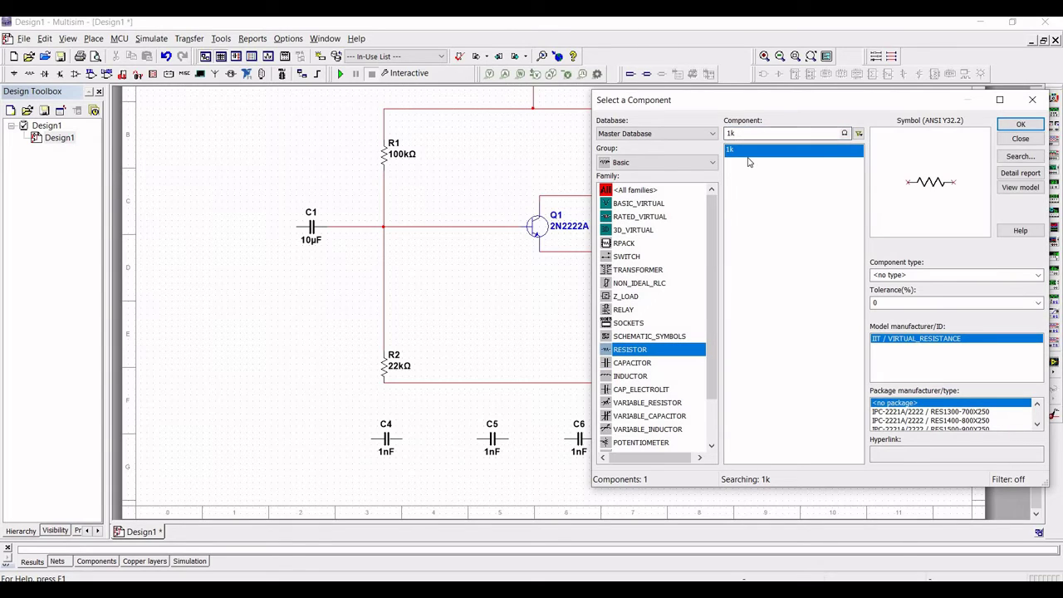
{"action": "left_click", "coordinate": [750, 161]}
{"action": "type", "text": "10k"}
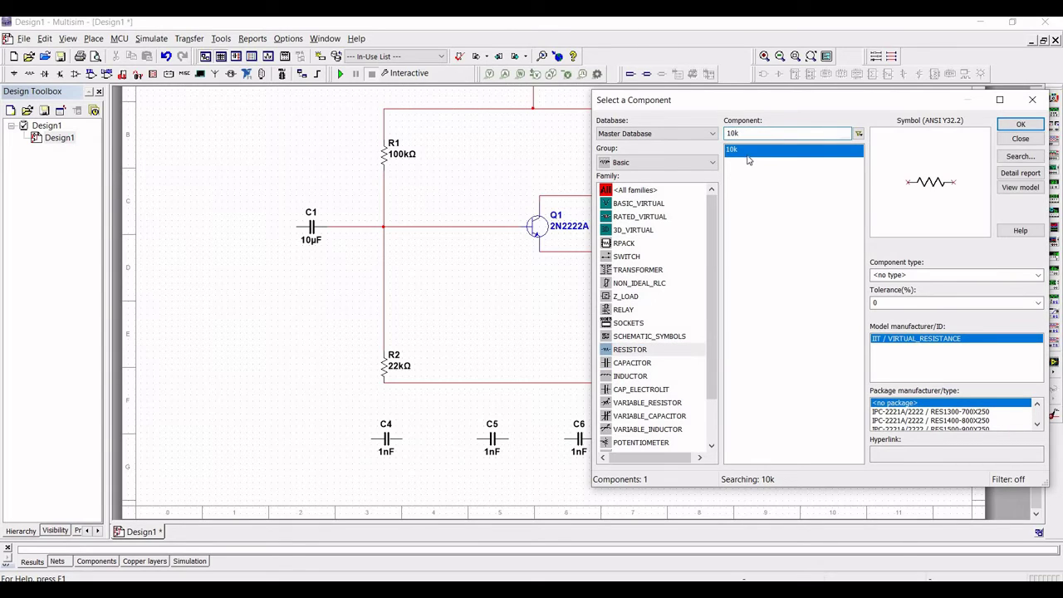
{"action": "left_click", "coordinate": [1020, 124]}
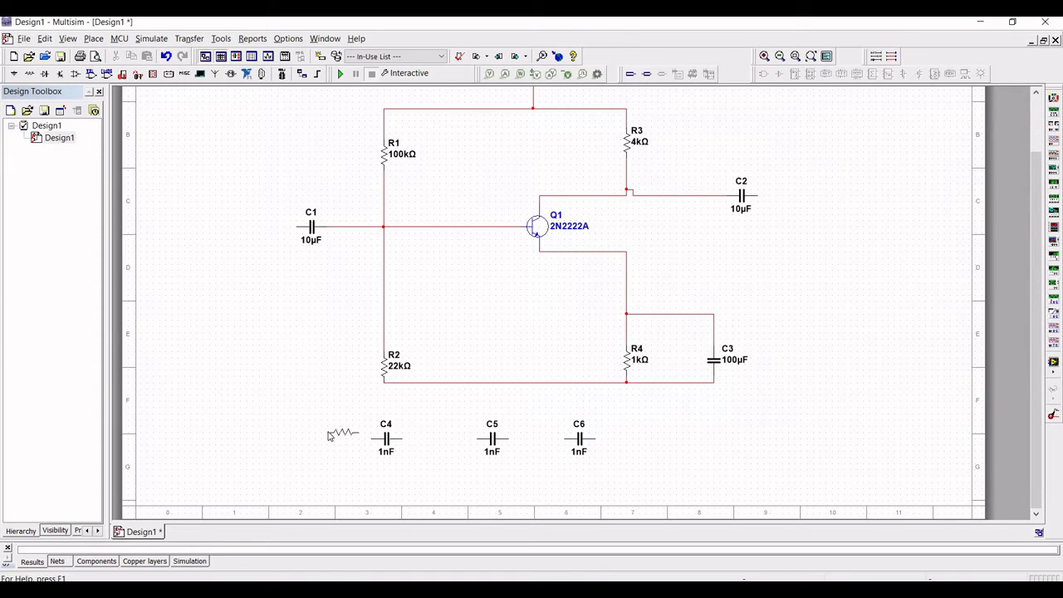
{"action": "key", "text": "ctrl+r"}
{"action": "left_click", "coordinate": [323, 443]}
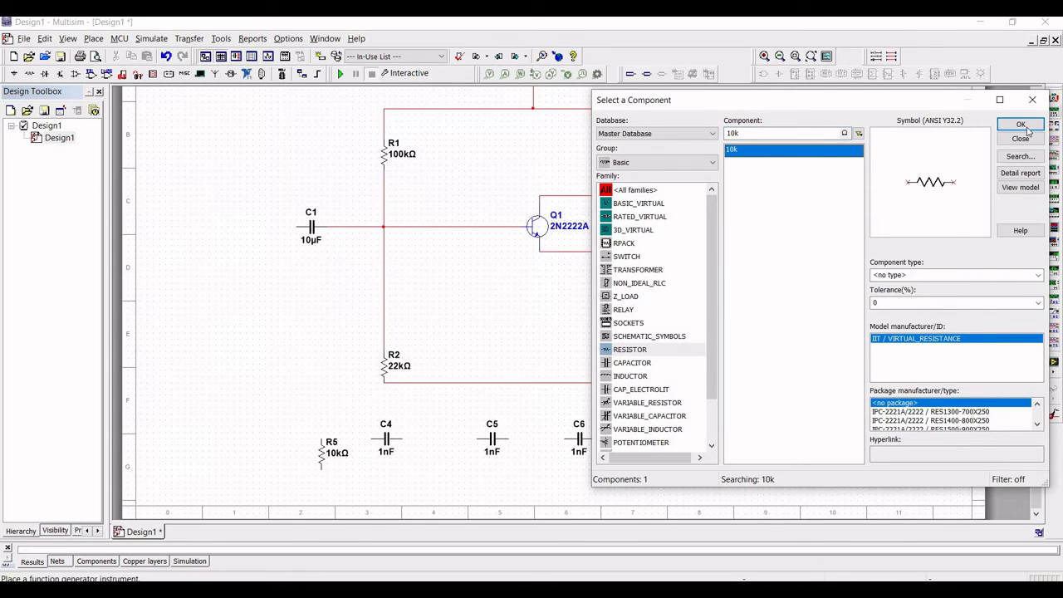
Place two more vertical 10k resistors, one between C4 and C5 and one between C5 and C6
{"action": "key", "text": "Return"}
{"action": "key", "text": "ctrl+r"}
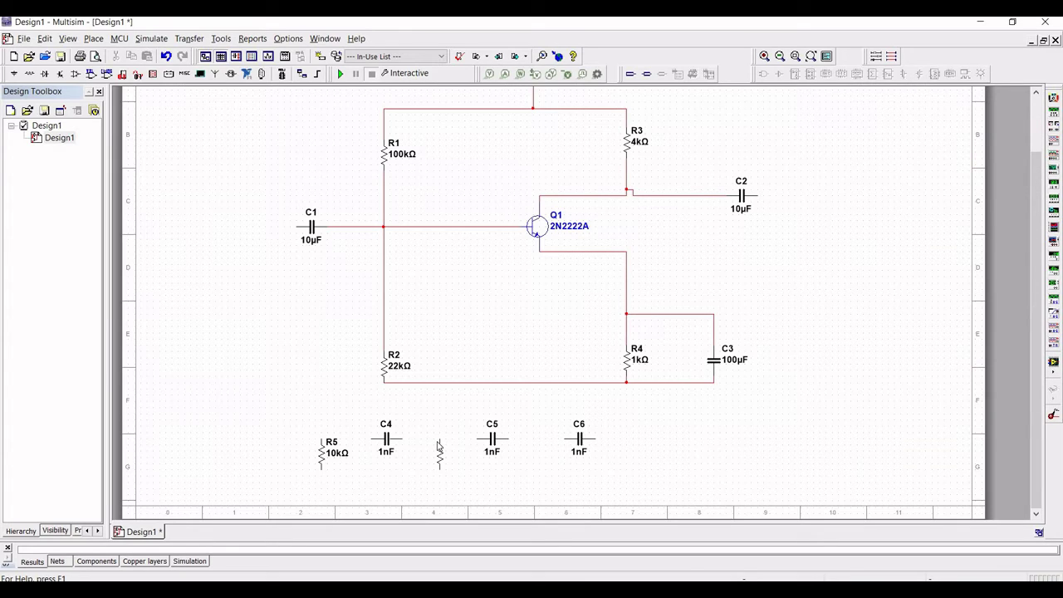
{"action": "left_click", "coordinate": [440, 447]}
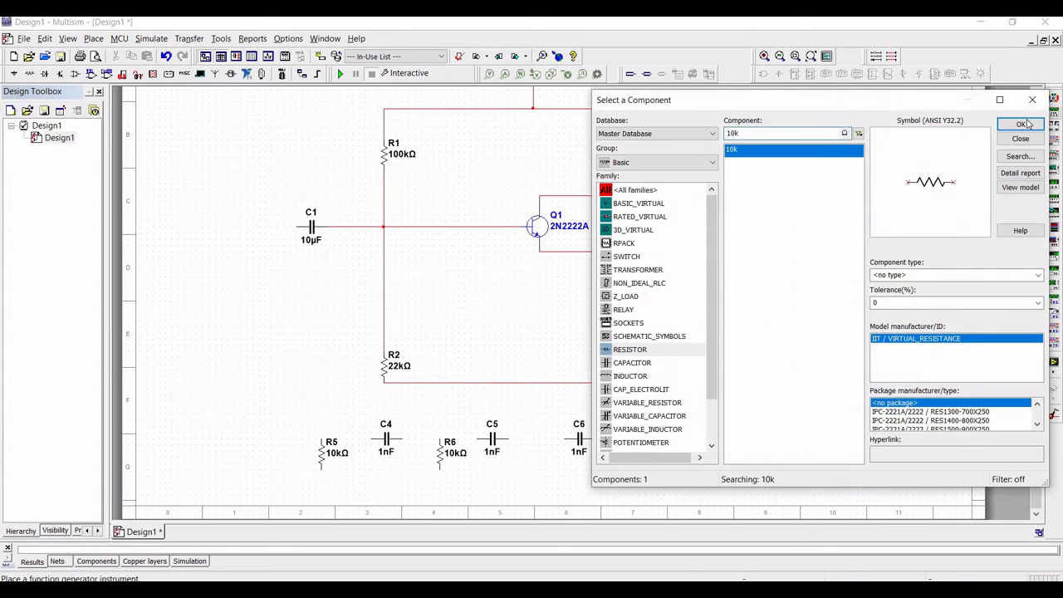
{"action": "left_click", "coordinate": [1021, 124]}
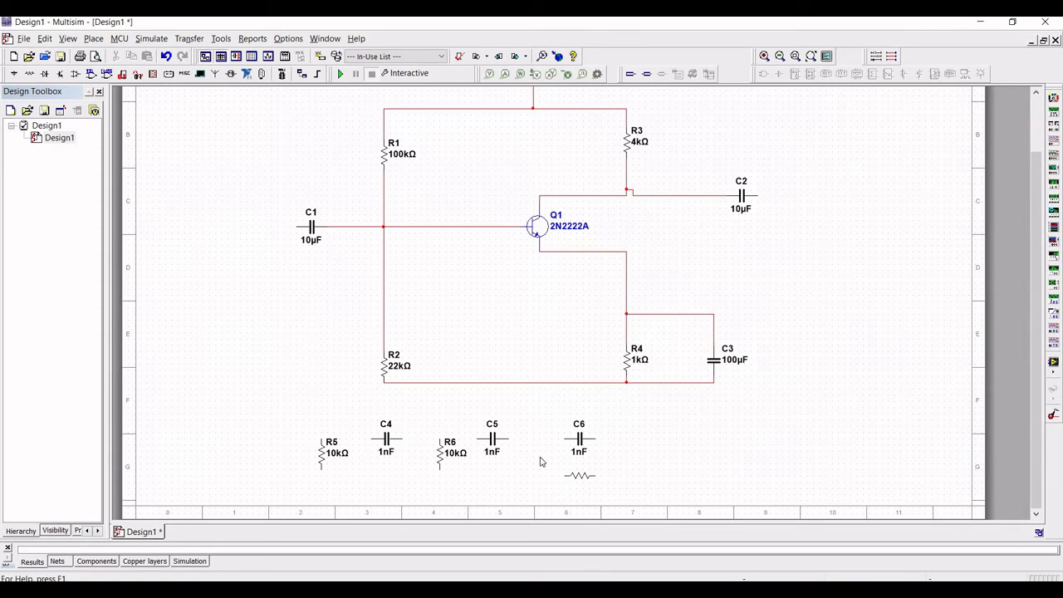
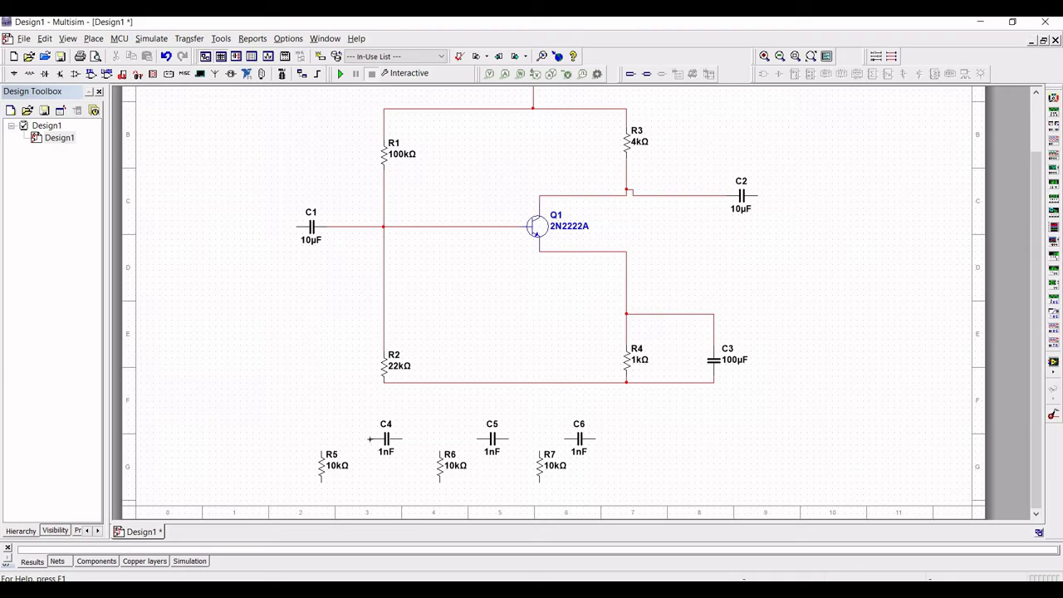
Wire the left terminal of C4 to the left terminal of C1
{"action": "left_click", "coordinate": [371, 438]}
{"action": "left_click", "coordinate": [296, 226]}
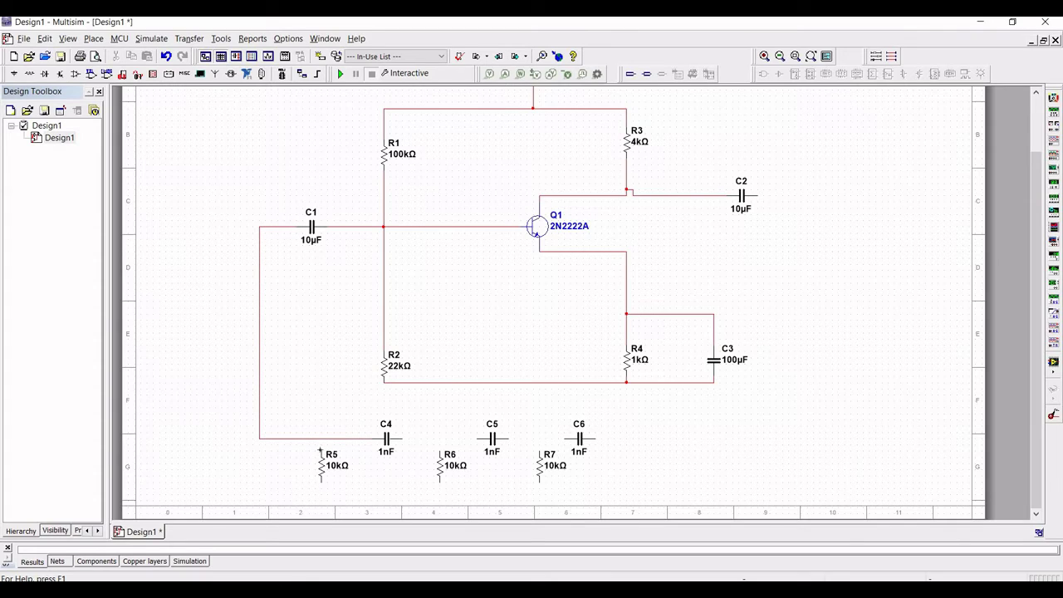
Wire C4, C5 and C6 in series through to C2's free terminal, with the upper ends of R5, R6 and R7 joined at each capacitor's left side
{"action": "left_click", "coordinate": [322, 437]}
{"action": "left_click", "coordinate": [482, 438]}
{"action": "left_click", "coordinate": [568, 438]}
{"action": "left_click", "coordinate": [440, 440]}
{"action": "left_click", "coordinate": [537, 439]}
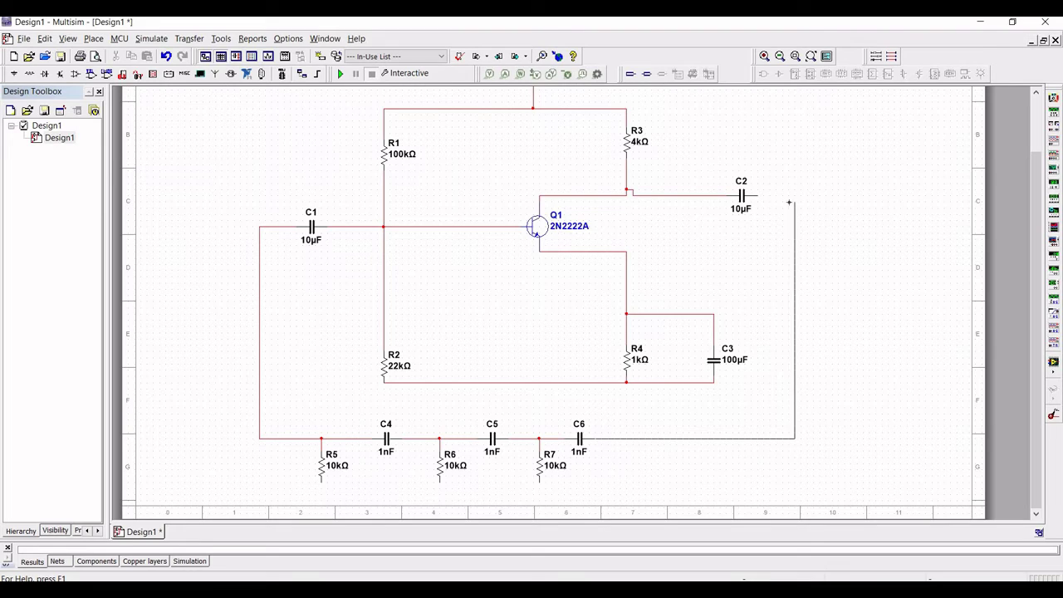
{"action": "left_click", "coordinate": [759, 196]}
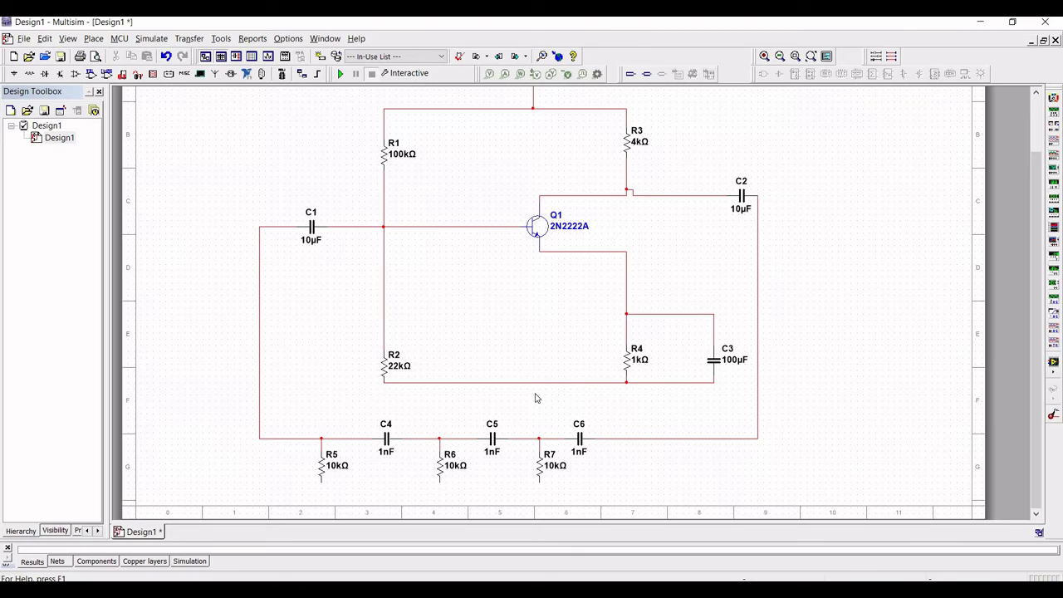
Place an analog GROUND from the power sources on the bottom rail between R2 and R4
{"action": "left_click", "coordinate": [15, 77]}
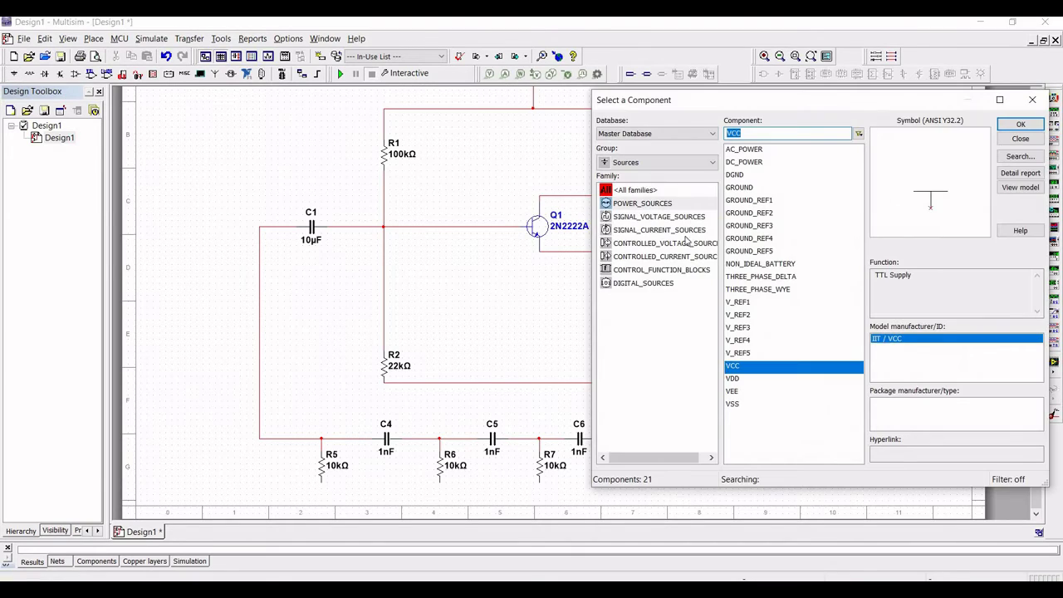
{"action": "left_click", "coordinate": [739, 188]}
{"action": "left_click", "coordinate": [1020, 124]}
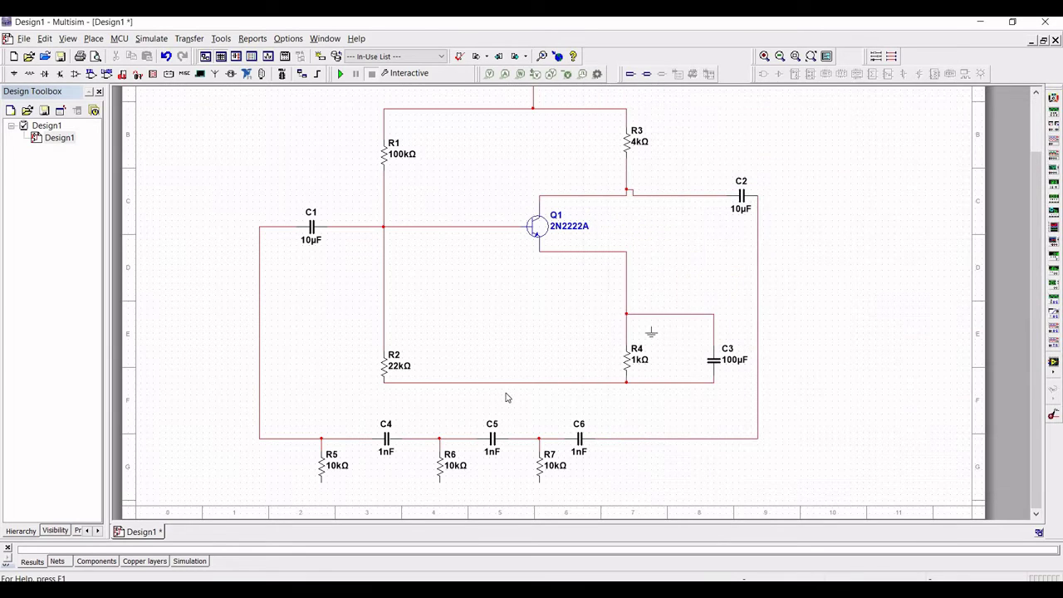
{"action": "left_click", "coordinate": [495, 396]}
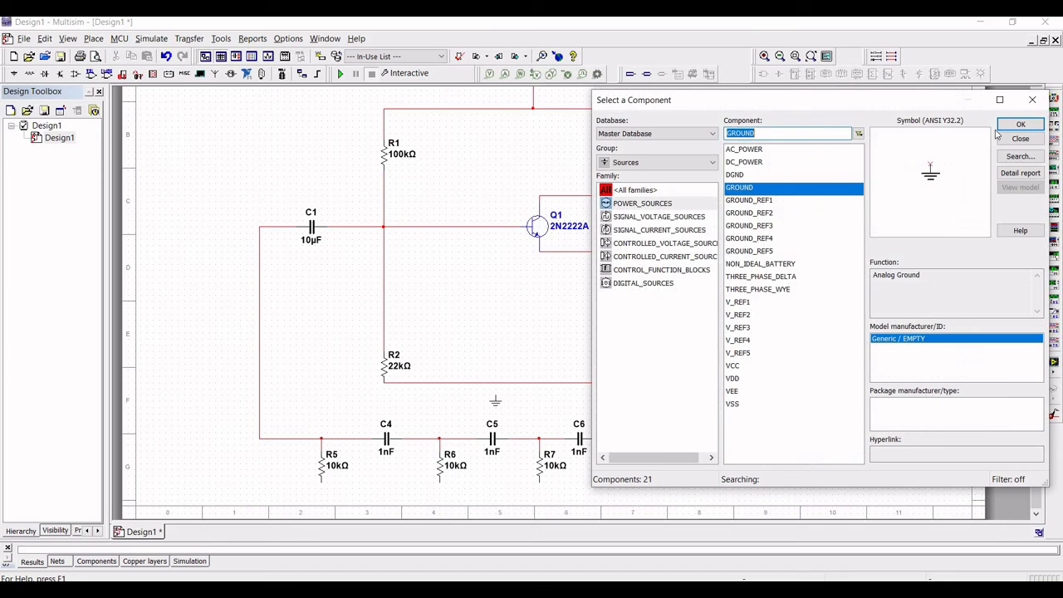
{"action": "left_click", "coordinate": [1032, 99]}
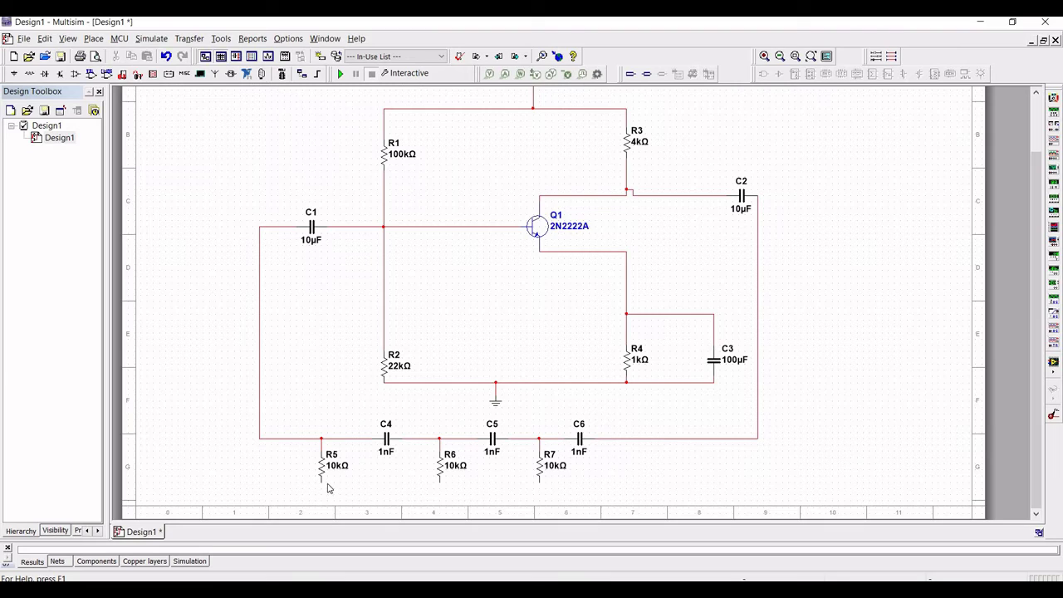
Wire the lower ends of R5, R6 and R7 together
{"action": "left_click_drag", "start_coordinate": [397, 485], "coordinate": [431, 479]}
{"action": "left_click", "coordinate": [439, 481]}
{"action": "left_click", "coordinate": [438, 482]}
{"action": "left_click", "coordinate": [539, 481]}
{"action": "left_click_drag", "start_coordinate": [435, 483], "coordinate": [435, 490]}
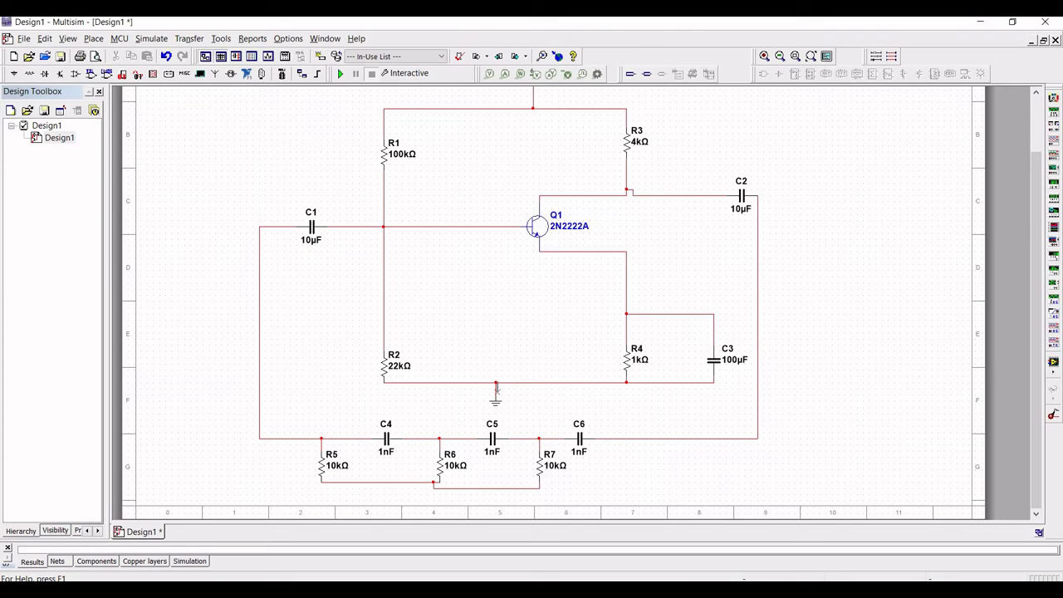
Place a second GROUND on the wire joining the lower ends of R6 and R7
{"action": "left_click", "coordinate": [480, 488]}
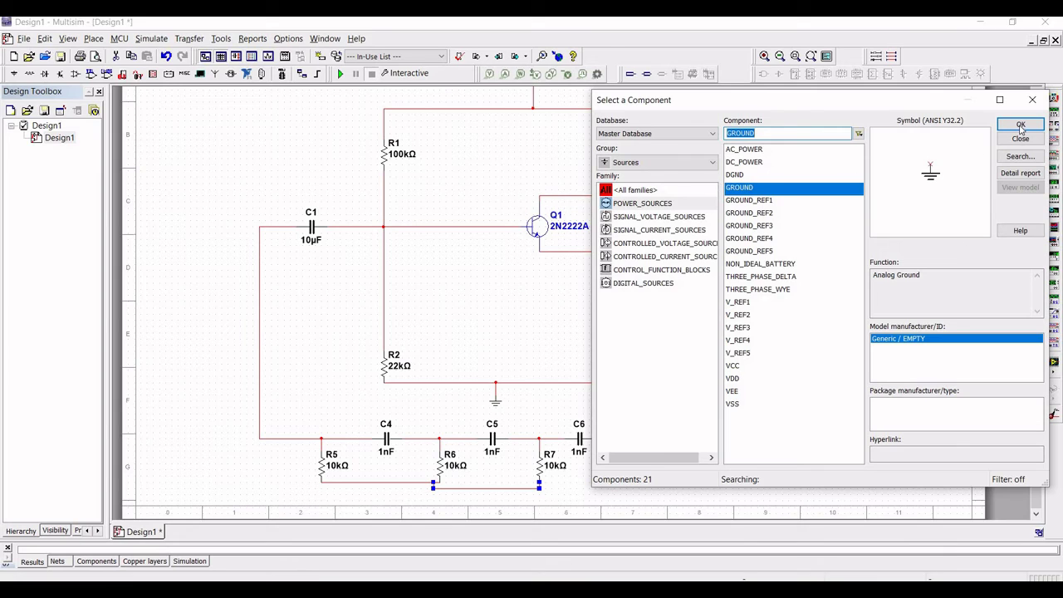
{"action": "left_click", "coordinate": [1021, 126]}
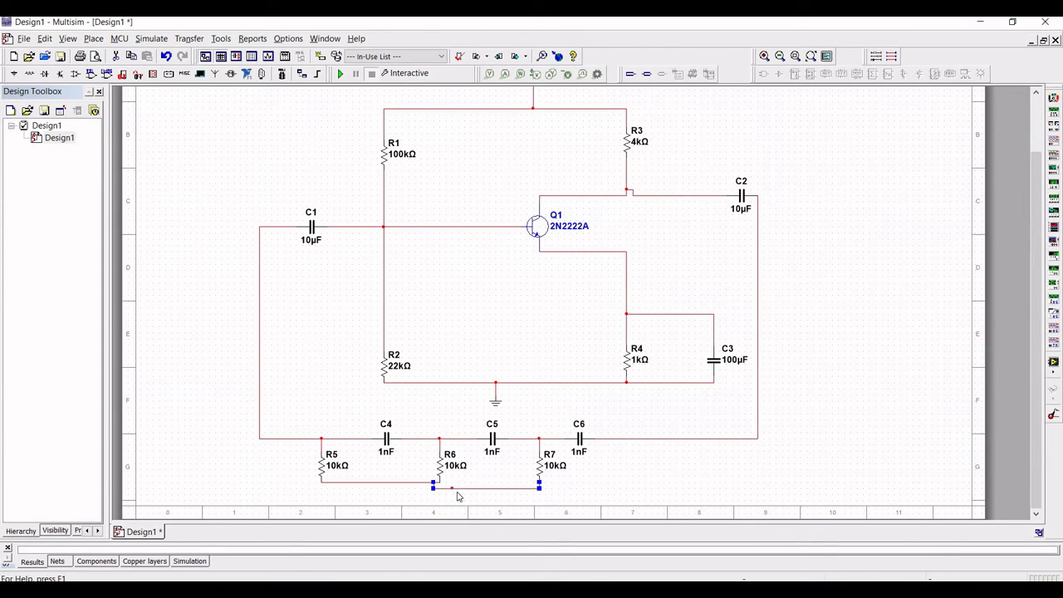
{"action": "left_click", "coordinate": [458, 490]}
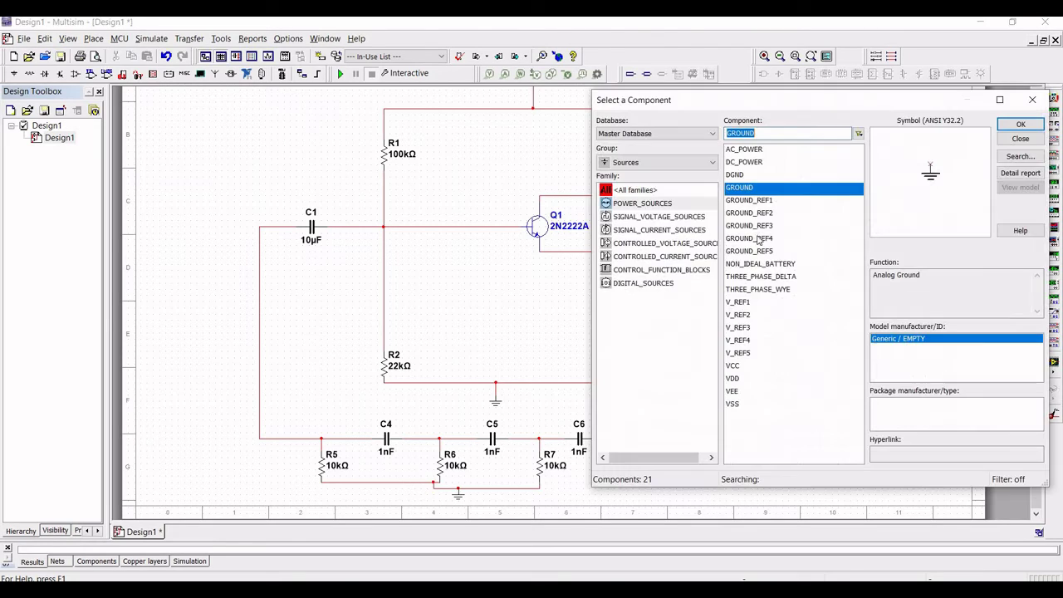
{"action": "left_click", "coordinate": [1033, 100]}
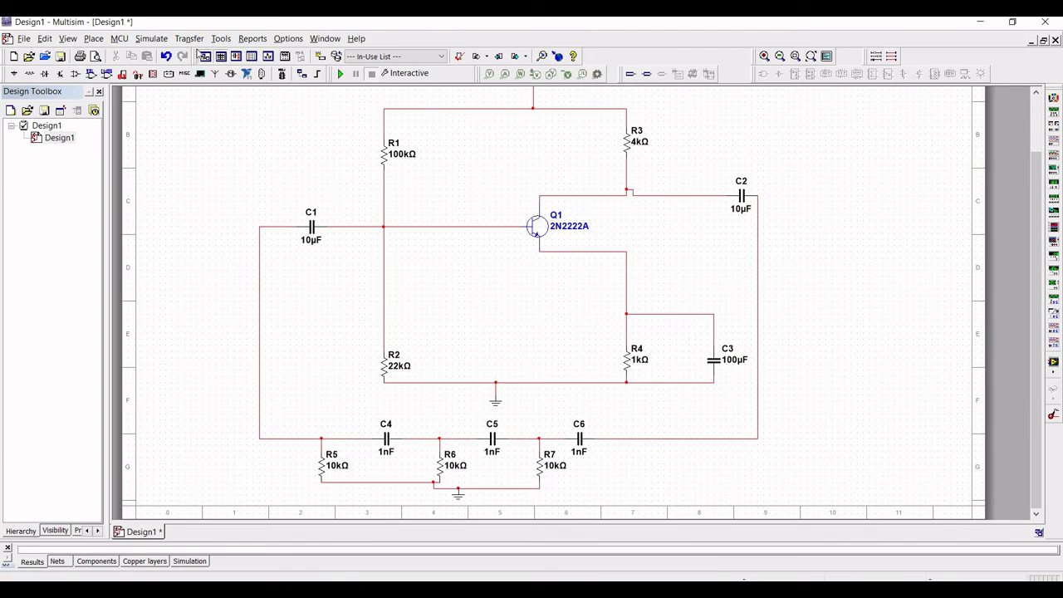
Add an oscilloscope to the right of C2 and wire its channel A positive input to C2's output wire
{"action": "left_click", "coordinate": [152, 38]}
{"action": "mouse_move", "coordinate": [181, 122]}
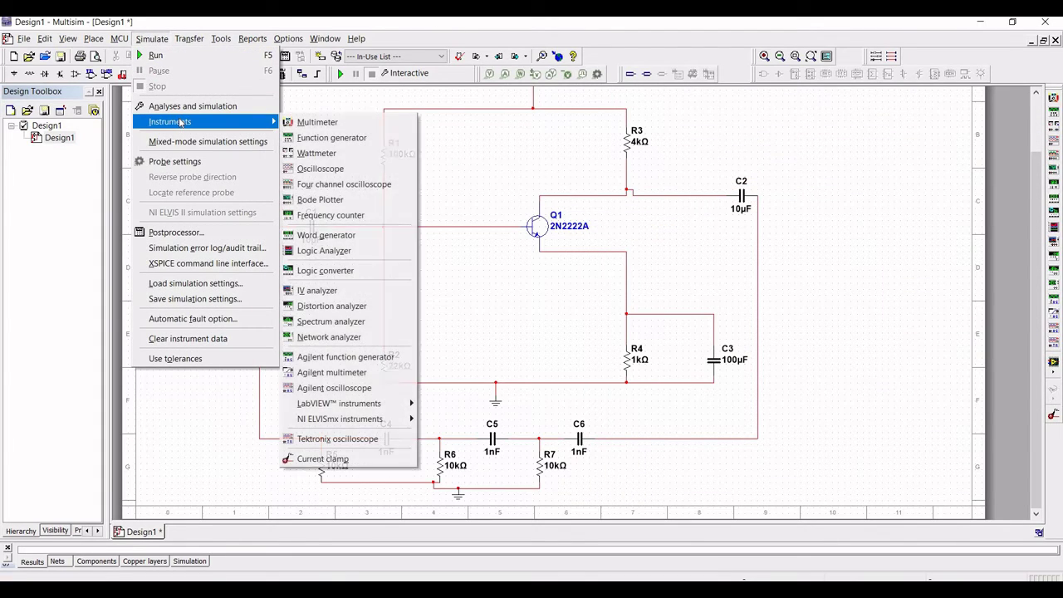
{"action": "left_click", "coordinate": [323, 170]}
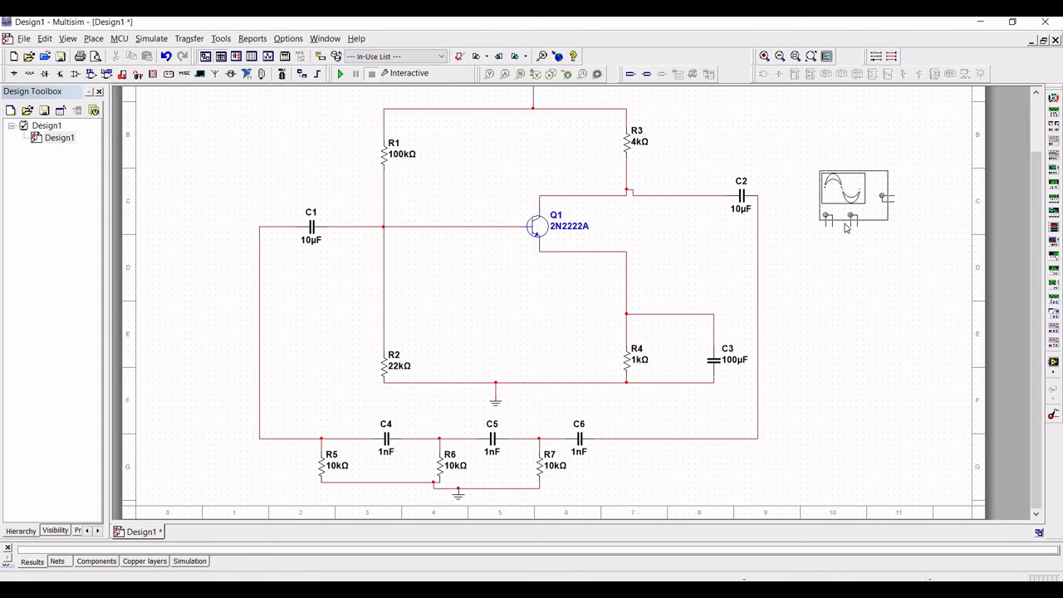
{"action": "left_click", "coordinate": [845, 224]}
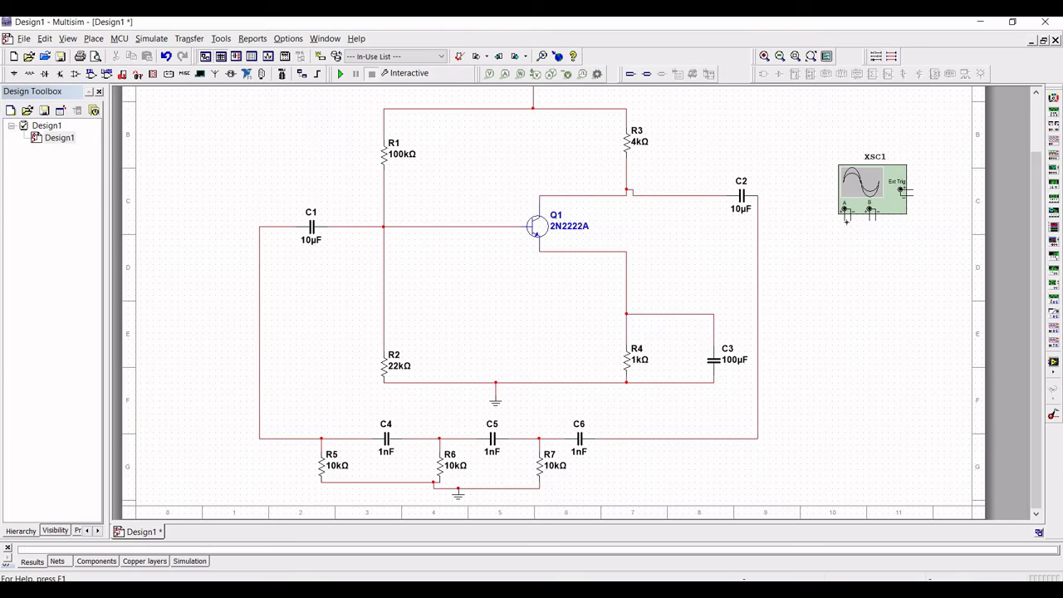
{"action": "left_click", "coordinate": [758, 239]}
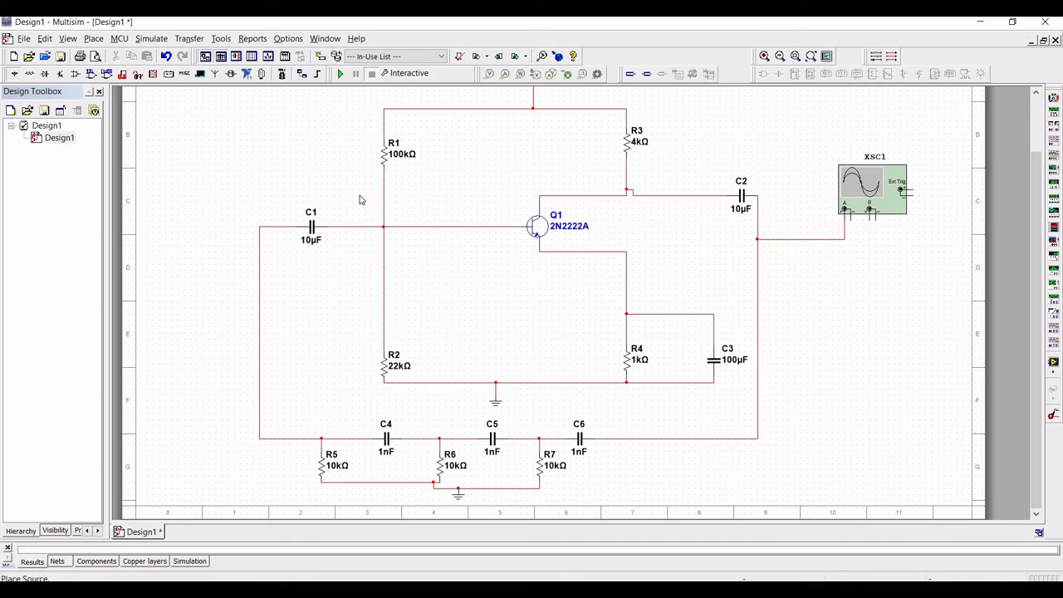
Place a GROUND just below the oscilloscope and wire it to channel A's negative terminal
{"action": "key", "text": "ctrl+w"}
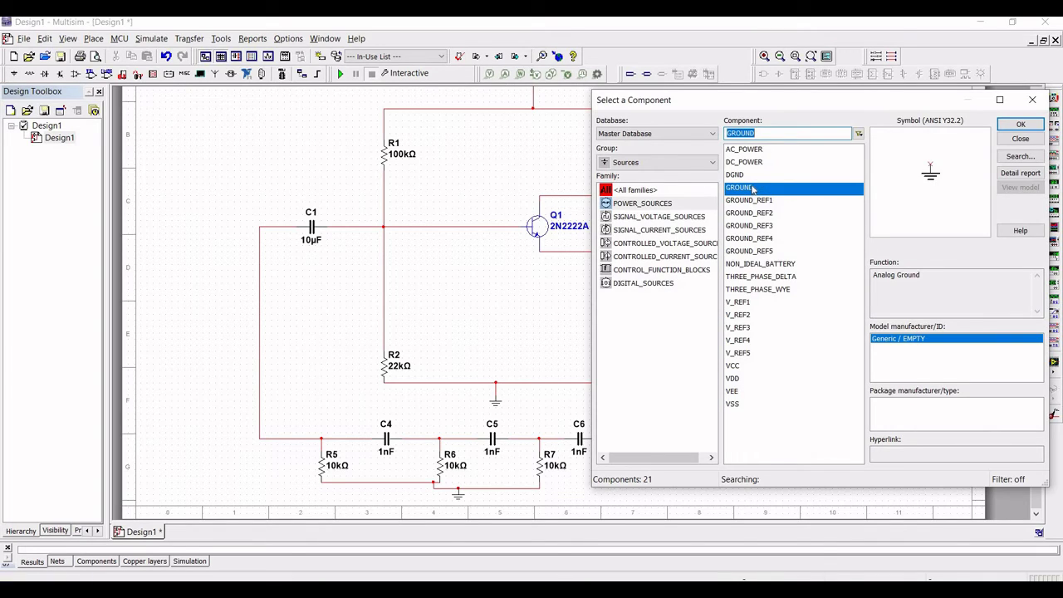
{"action": "left_click", "coordinate": [1021, 124]}
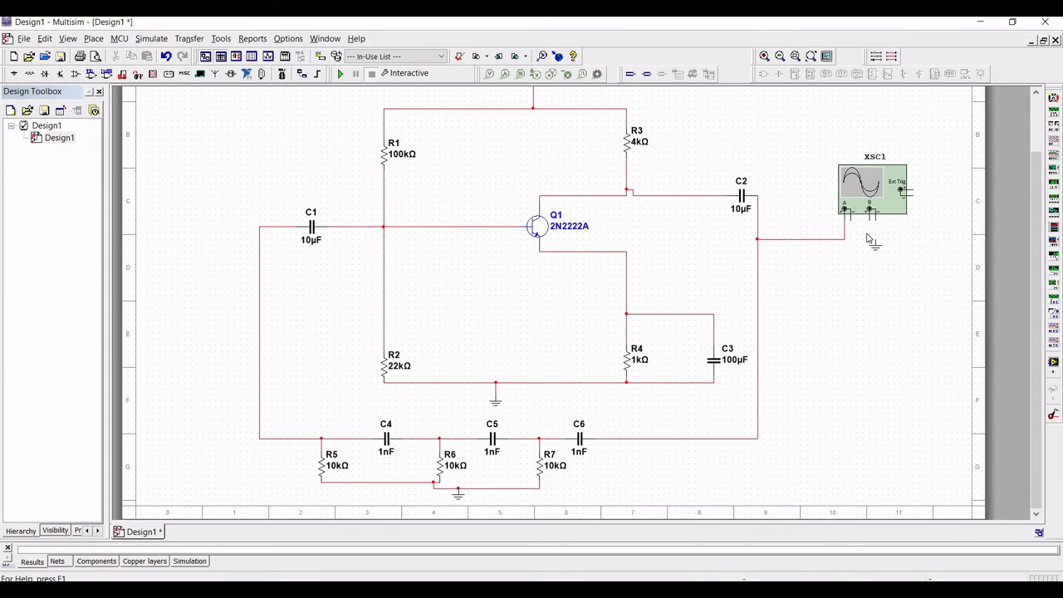
{"action": "left_click", "coordinate": [863, 239]}
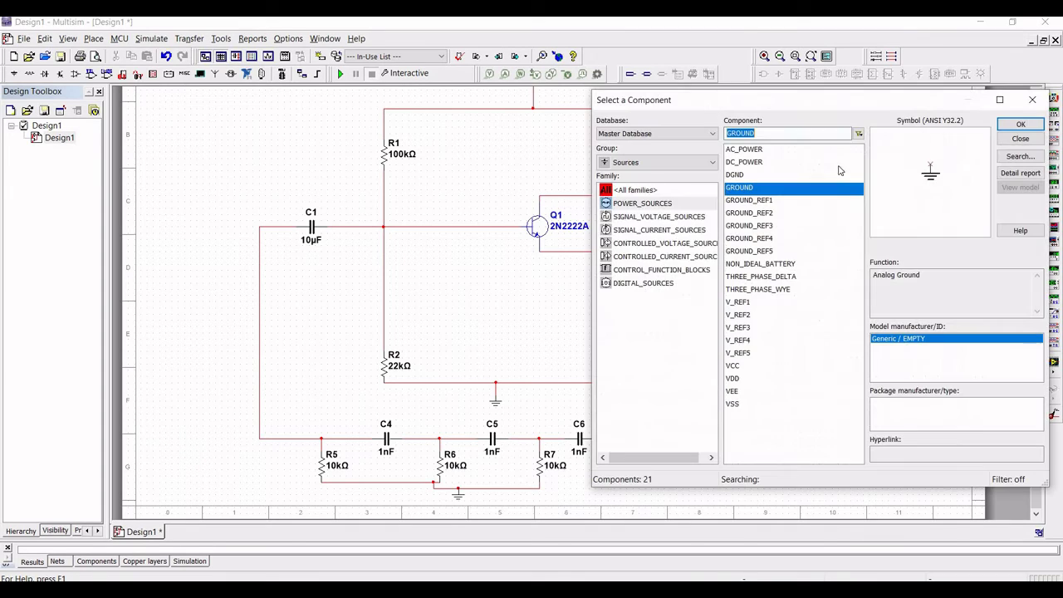
{"action": "key", "text": "Escape"}
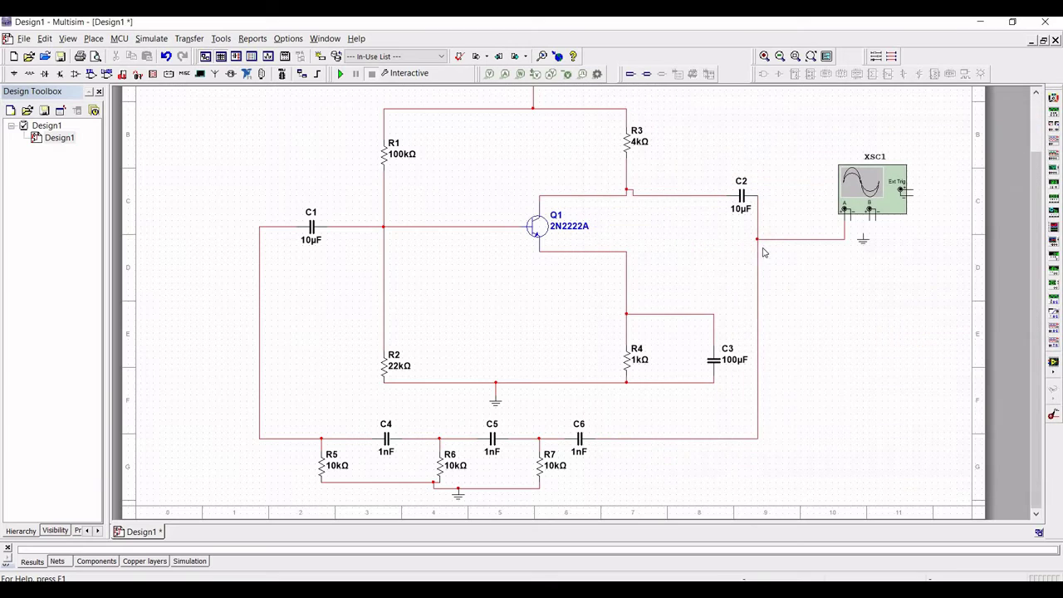
{"action": "left_click", "coordinate": [863, 235]}
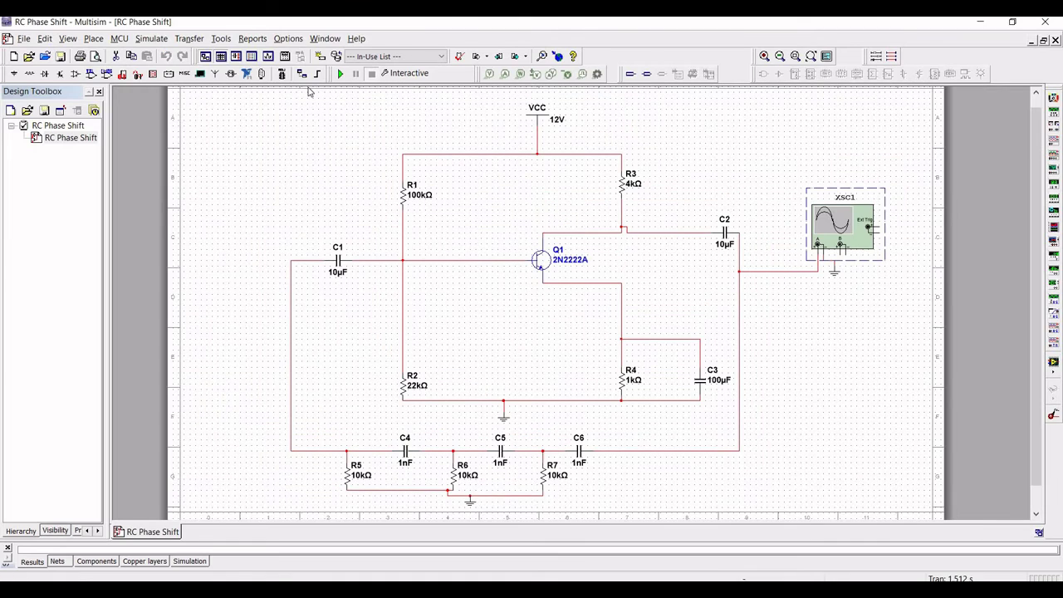
Run the interactive simulation, view the oscilloscope waveform with the timebase set to 100 us/Div, and stop the simulation
{"action": "left_click", "coordinate": [340, 73]}
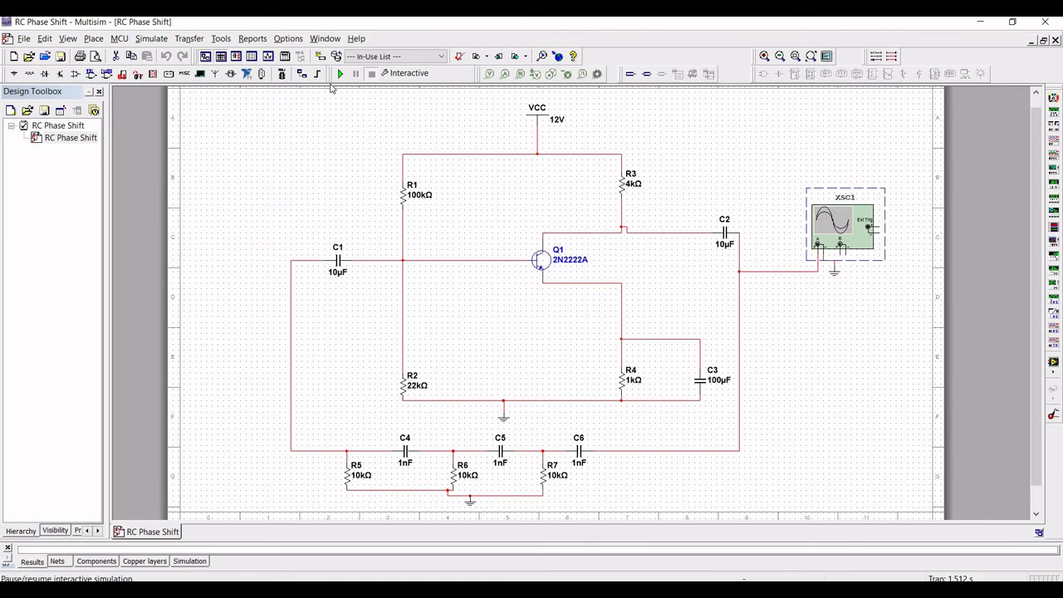
{"action": "double_click", "coordinate": [843, 225]}
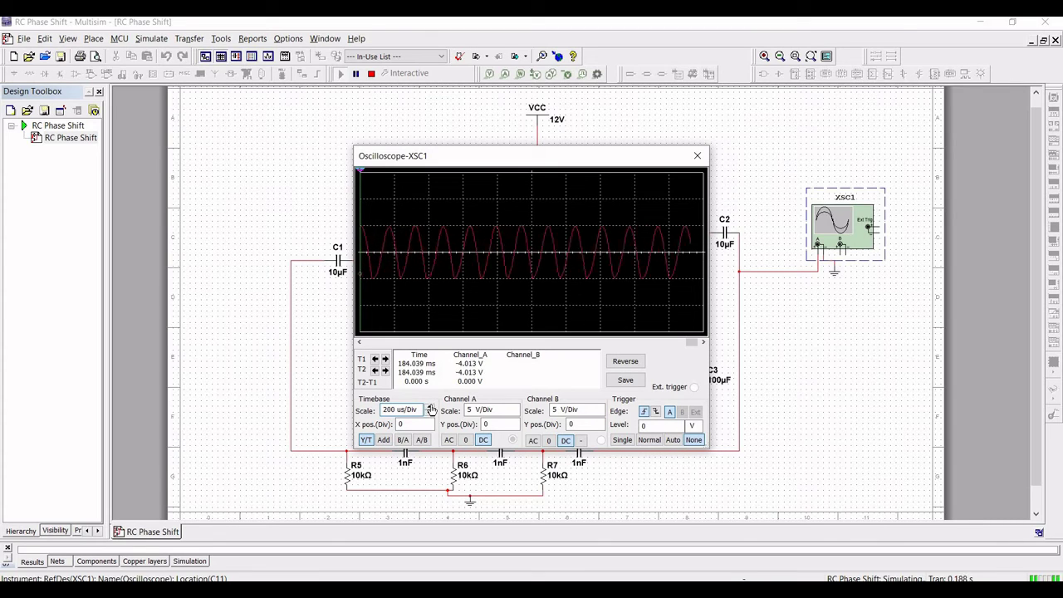
{"action": "left_click", "coordinate": [430, 415]}
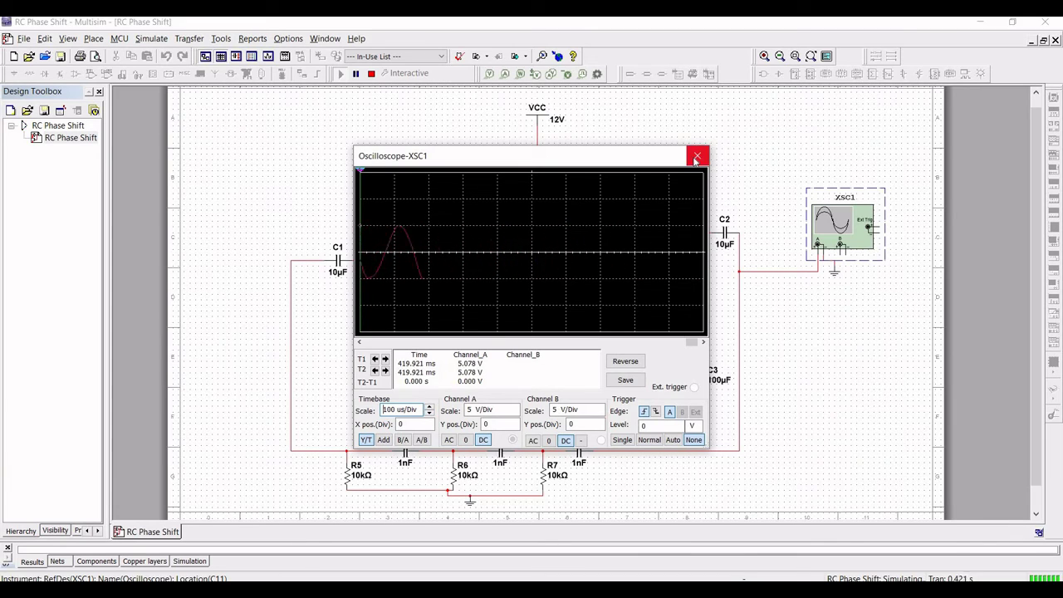
{"action": "left_click", "coordinate": [696, 157]}
{"action": "left_click", "coordinate": [371, 74]}
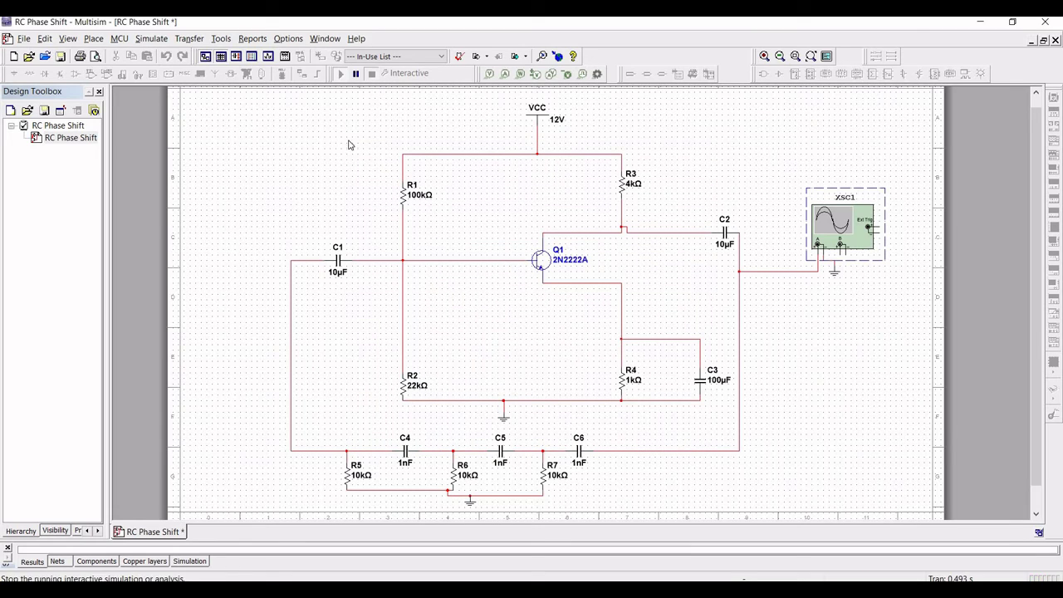